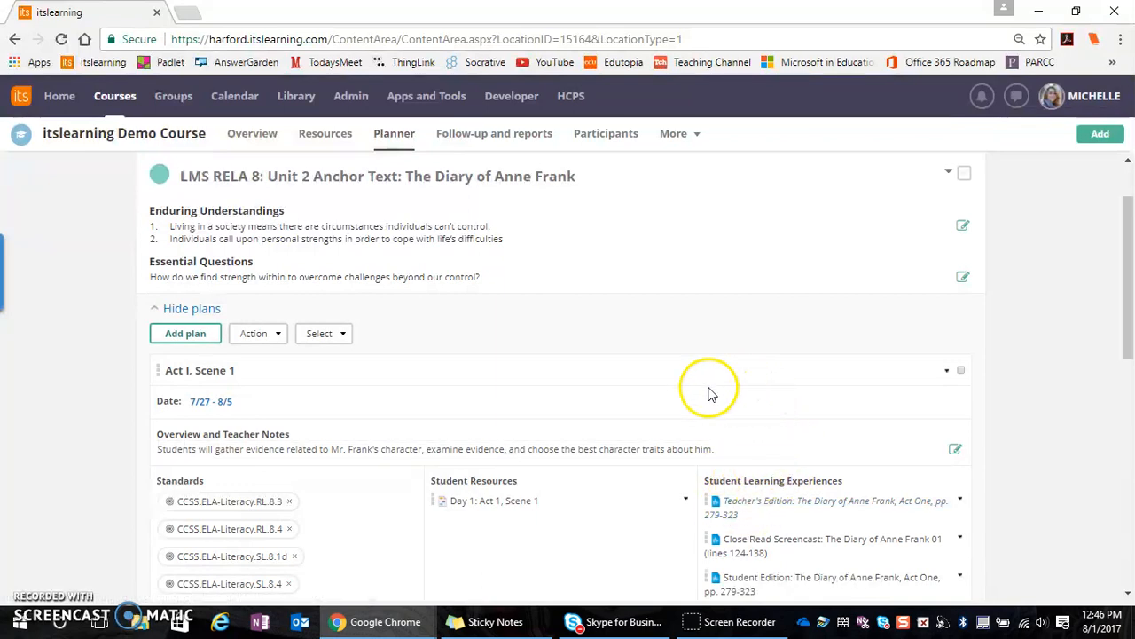
Examine the Act I, Scene 1 plan in The Diary of Anne Frank unit, including its dates, standards, student resources and learning experiences.
{"action": "scroll", "coordinate": [727, 382], "scroll_direction": "down", "scroll_amount": 1}
{"action": "scroll", "coordinate": [553, 302], "scroll_direction": "up", "scroll_amount": 2}
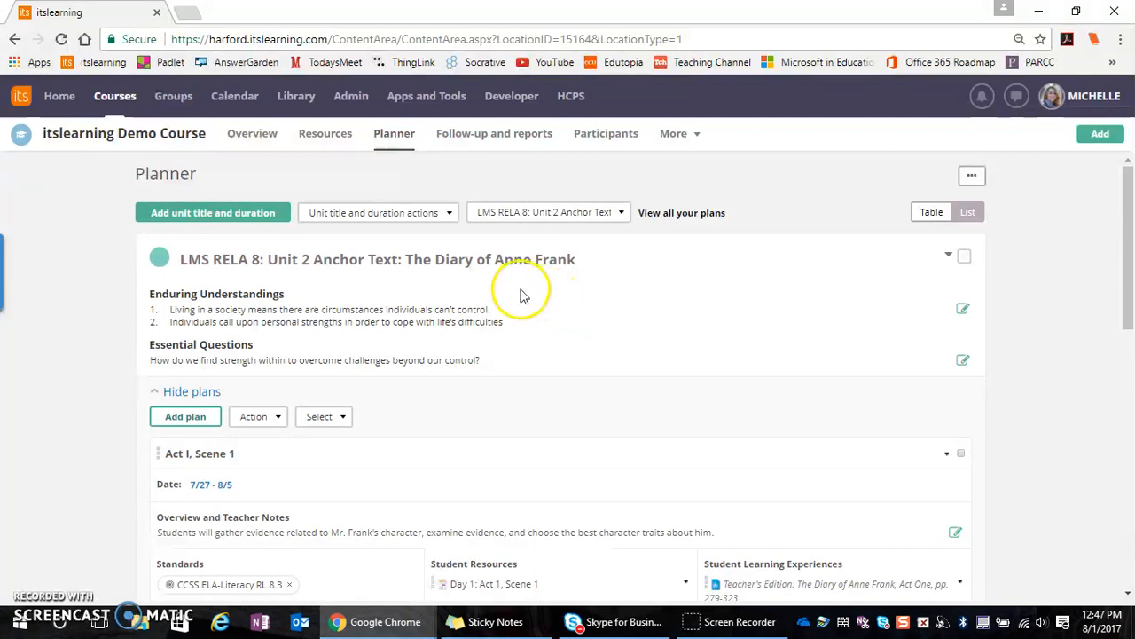
{"action": "left_click", "coordinate": [330, 268]}
{"action": "scroll", "coordinate": [577, 304], "scroll_direction": "down", "scroll_amount": 3}
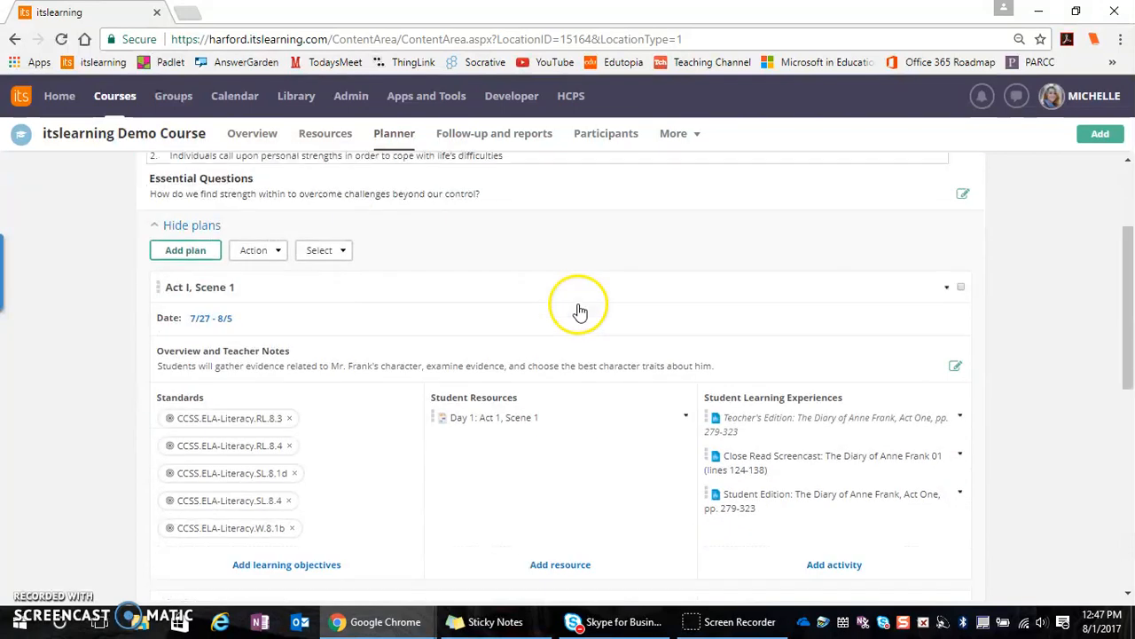
{"action": "scroll", "coordinate": [577, 310], "scroll_direction": "down", "scroll_amount": 1}
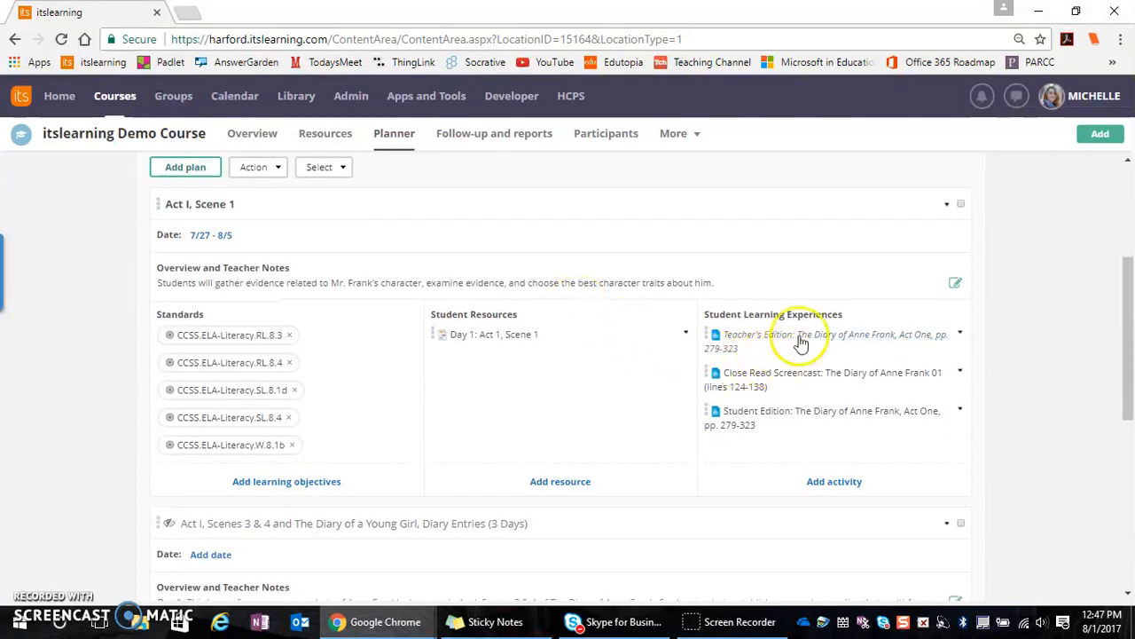
{"action": "left_click", "coordinate": [740, 334]}
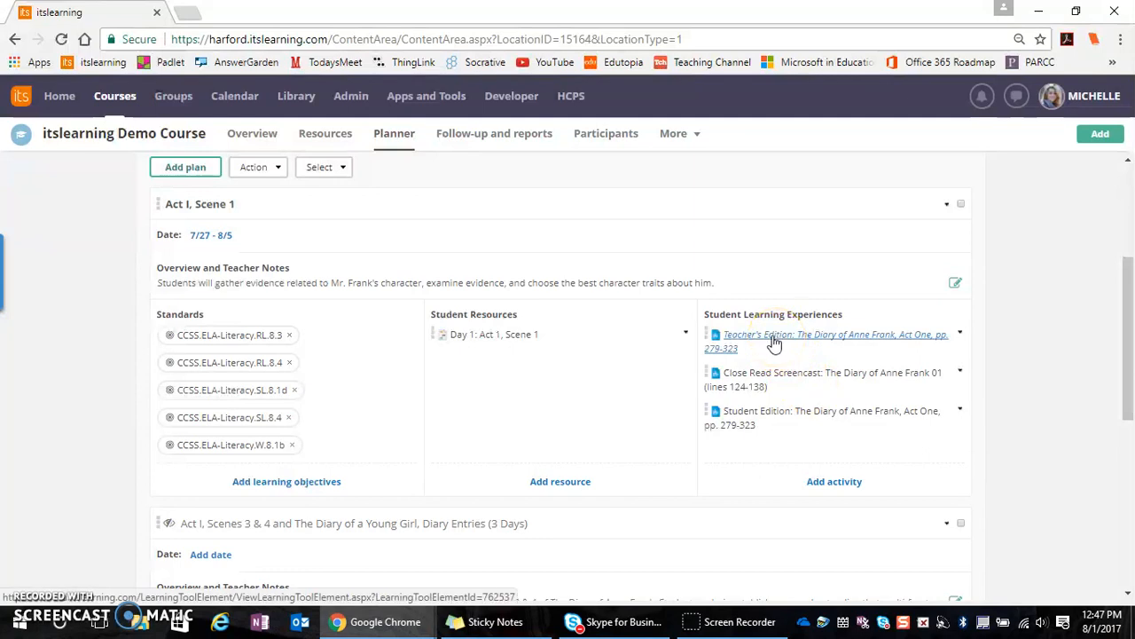
{"action": "scroll", "coordinate": [610, 414], "scroll_direction": "up", "scroll_amount": 3}
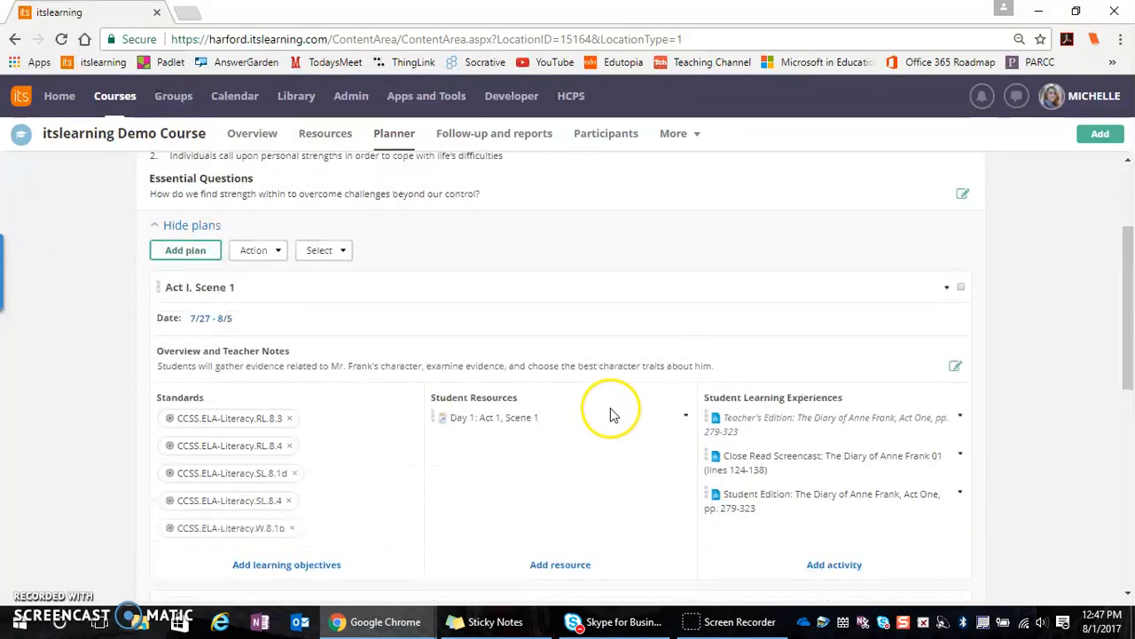
{"action": "scroll", "coordinate": [602, 404], "scroll_direction": "down", "scroll_amount": 2}
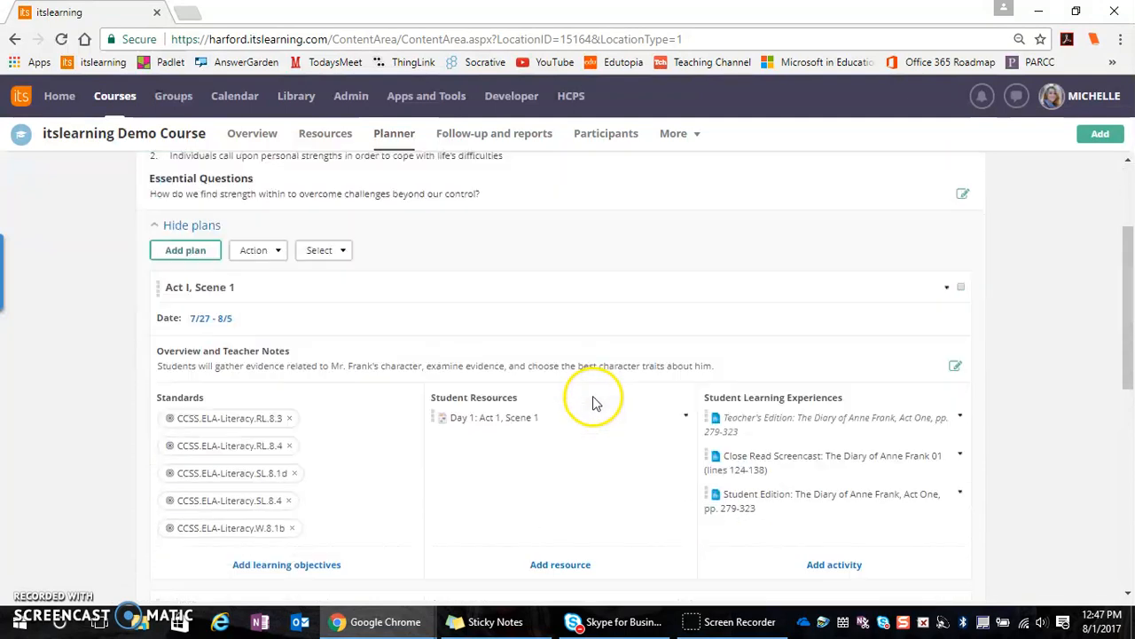
{"action": "left_click", "coordinate": [792, 424]}
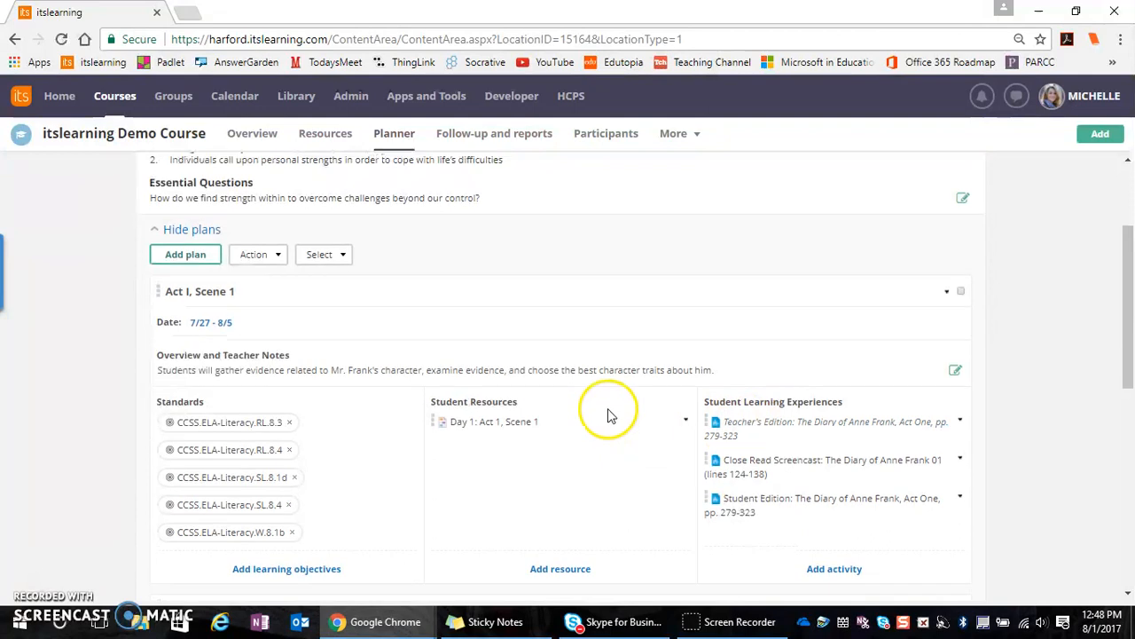
Open the course resource folder for LMS RELA 8: Unit 2 Anchor Text: The Diary of Anne Frank to check each element's active setting.
{"action": "scroll", "coordinate": [601, 406], "scroll_direction": "up", "scroll_amount": 2}
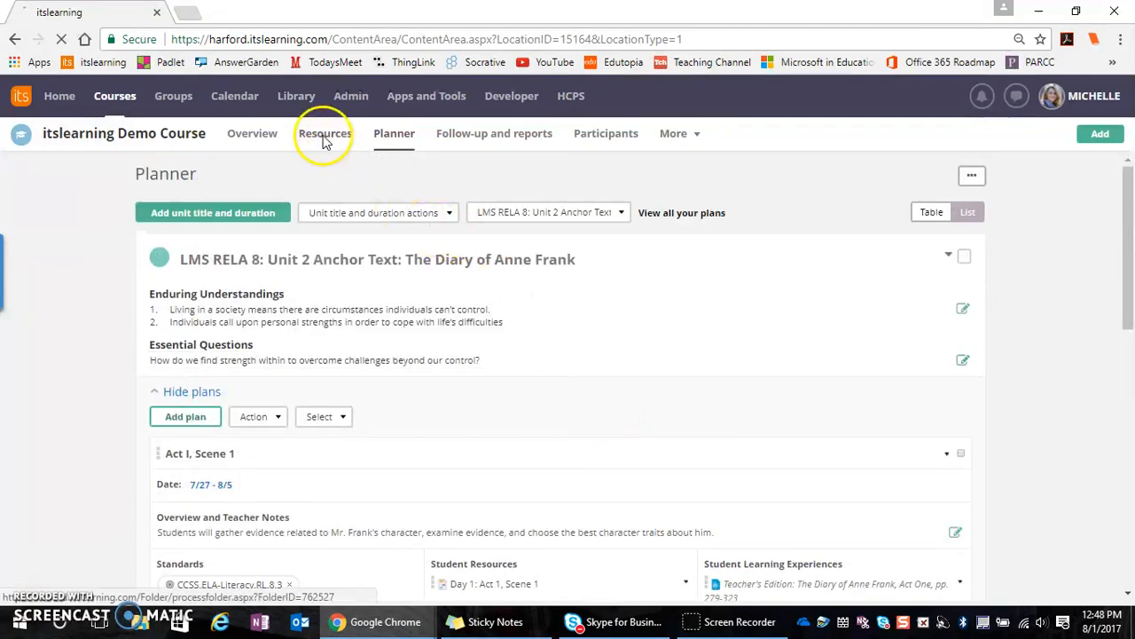
{"action": "left_click", "coordinate": [325, 140]}
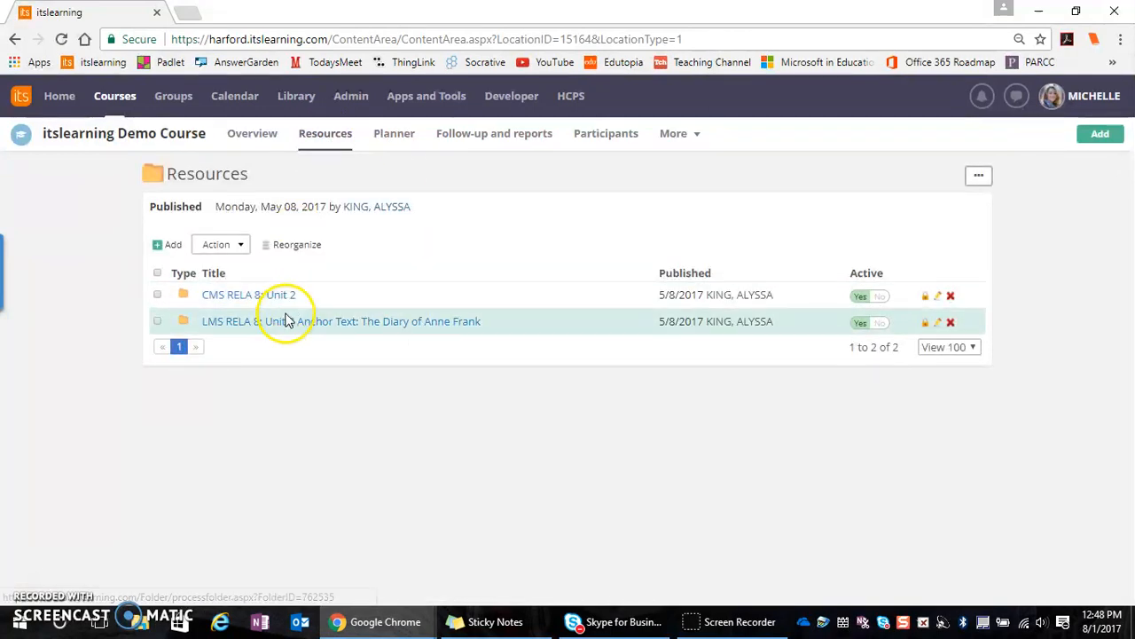
{"action": "left_click", "coordinate": [306, 324]}
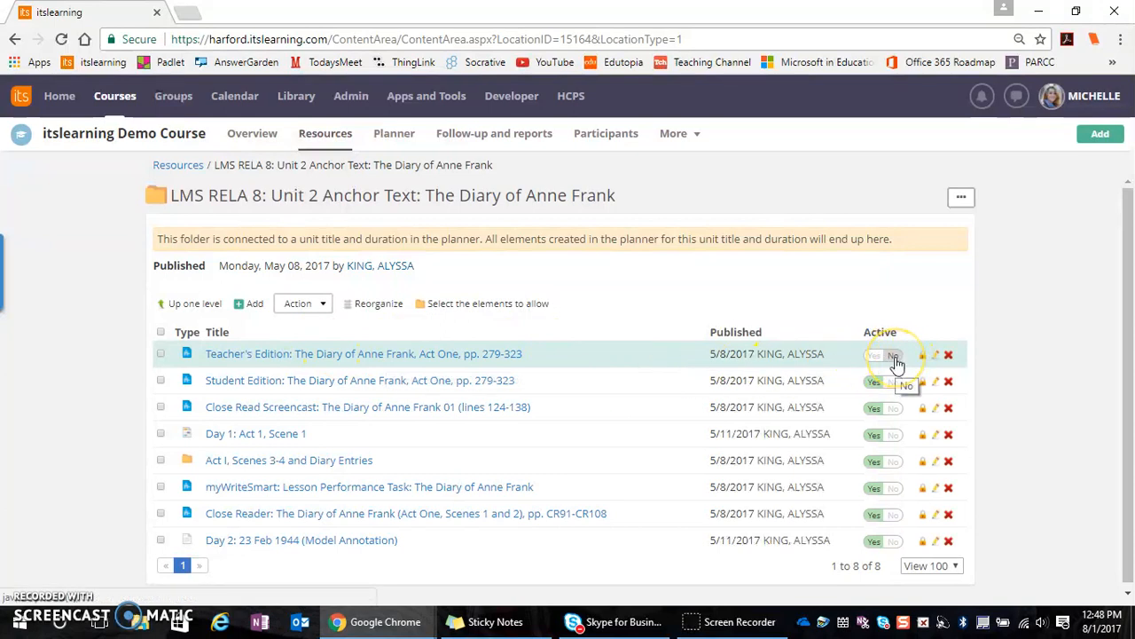
View the Act I, Scene 1 plan on the course overview and check its date range in the planner.
{"action": "left_click", "coordinate": [255, 137]}
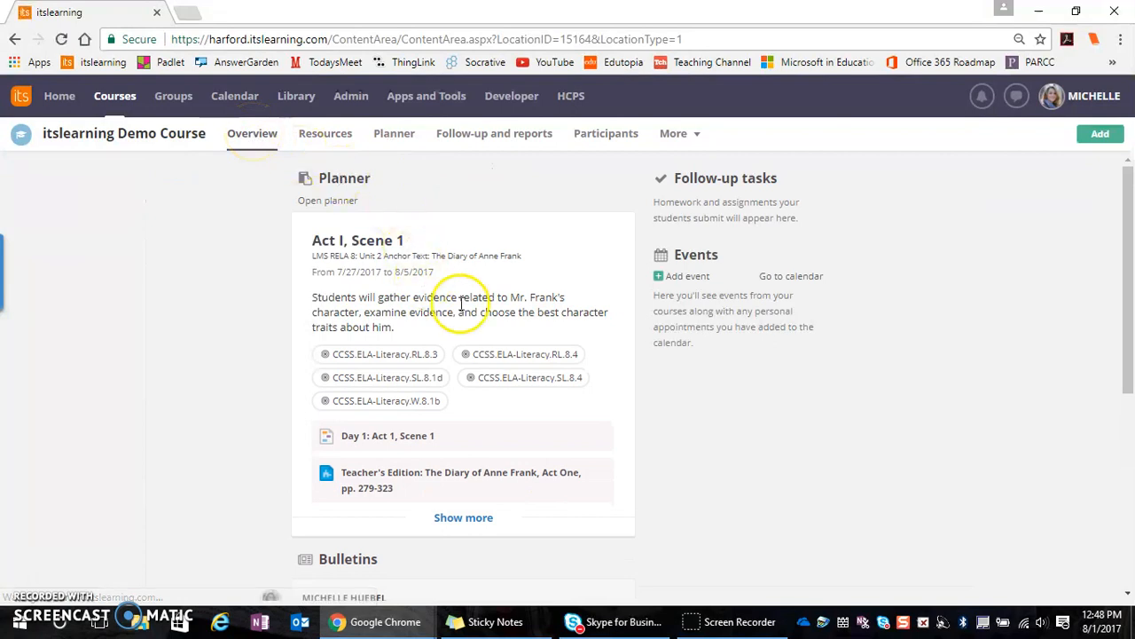
{"action": "scroll", "coordinate": [455, 301], "scroll_direction": "down", "scroll_amount": 2}
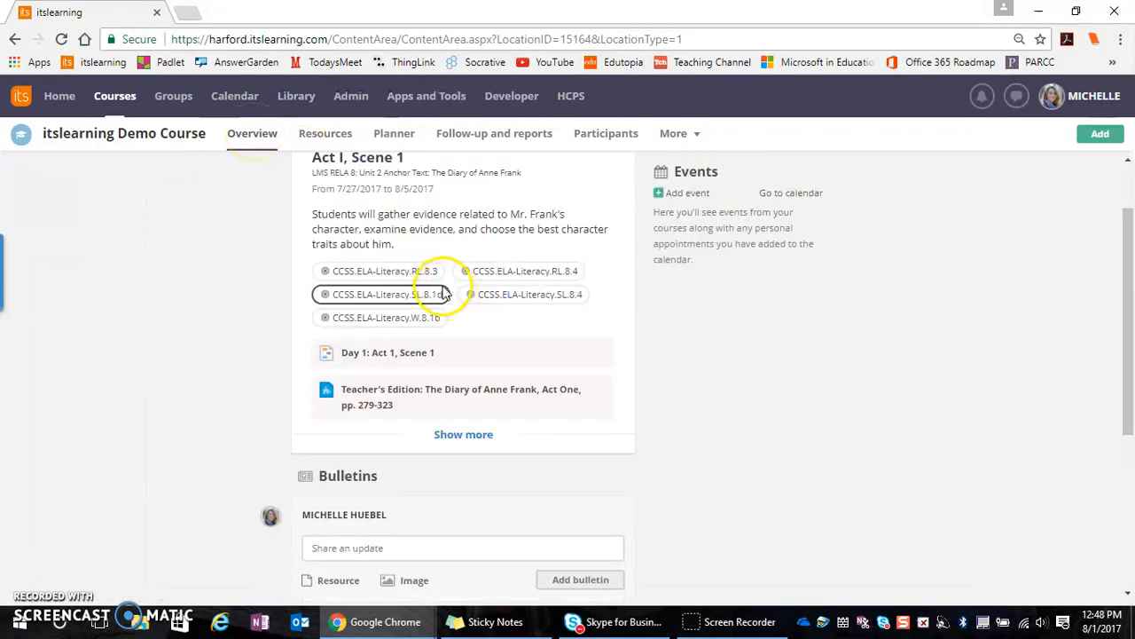
{"action": "left_click", "coordinate": [399, 139]}
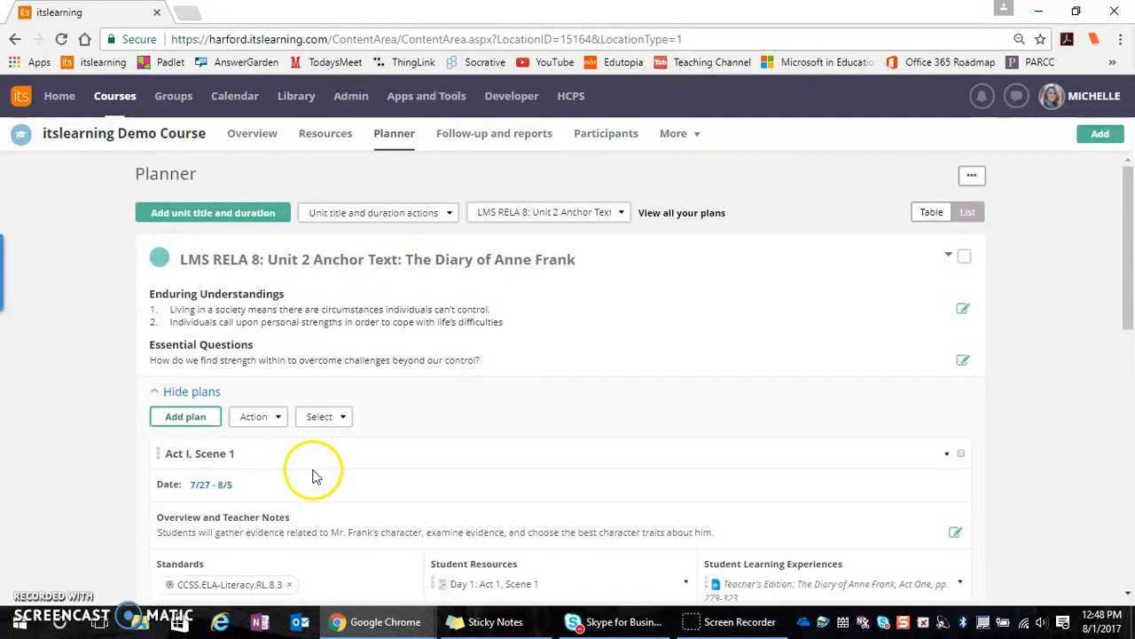
{"action": "scroll", "coordinate": [234, 521], "scroll_direction": "down", "scroll_amount": 2}
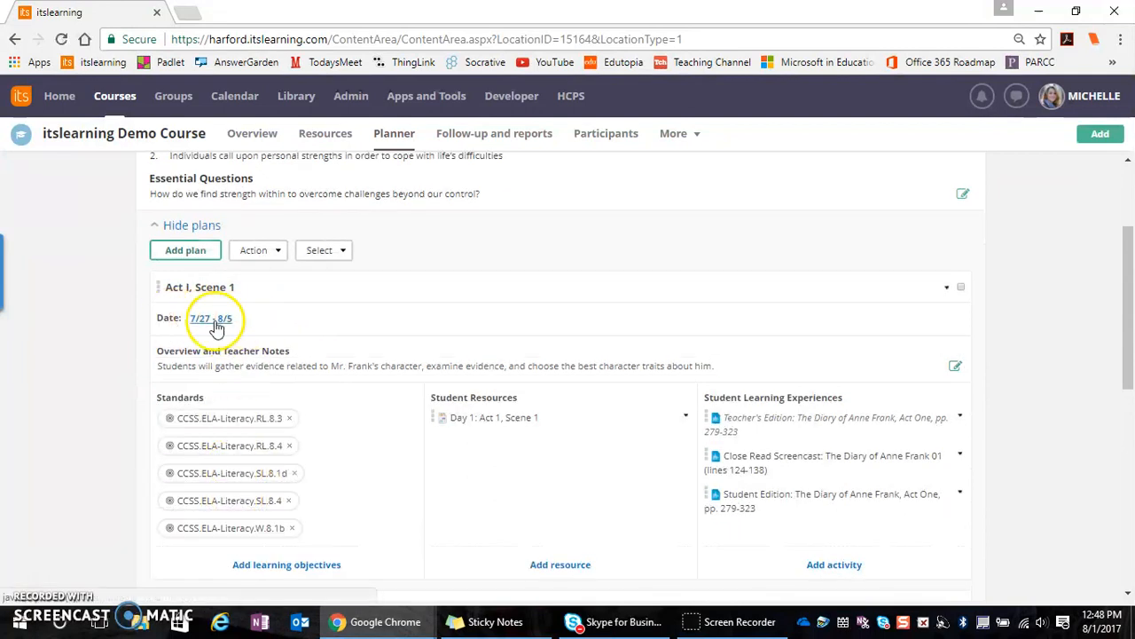
Return to the course overview and expand the Act I, Scene 1 plan to show its full list of resources.
{"action": "left_click", "coordinate": [253, 133]}
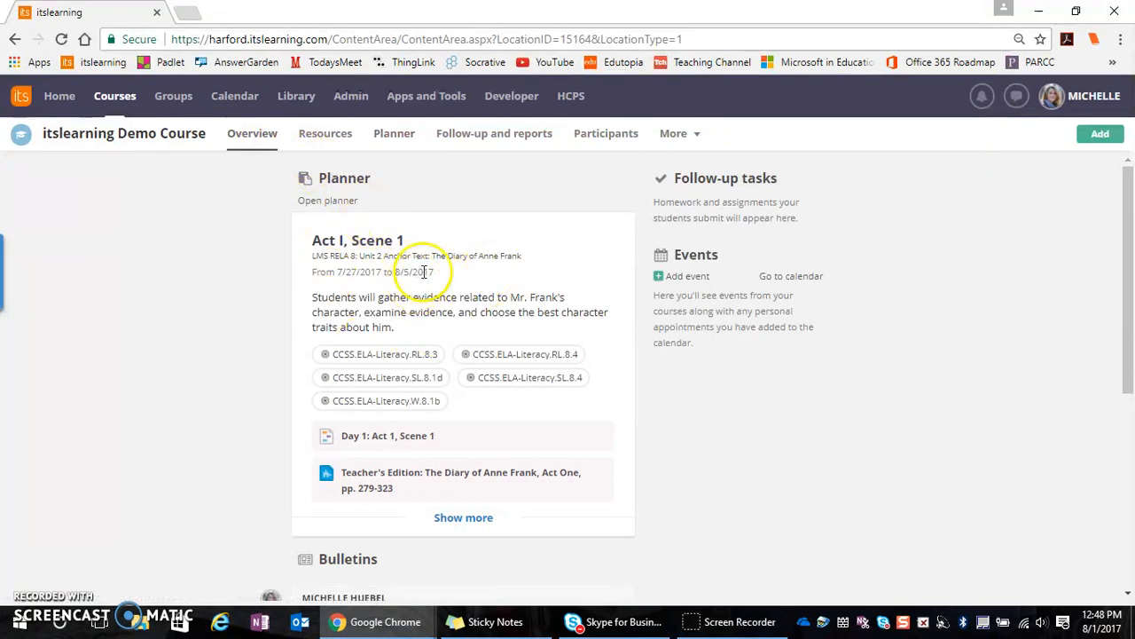
{"action": "scroll", "coordinate": [443, 390], "scroll_direction": "down", "scroll_amount": 1}
{"action": "left_click", "coordinate": [463, 434]}
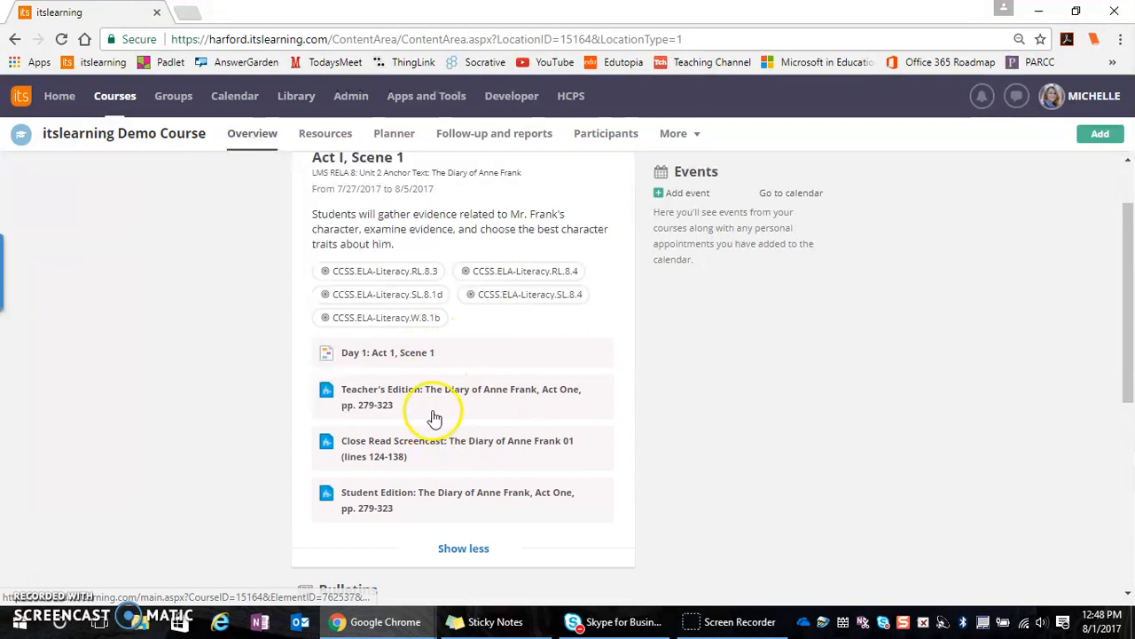
{"action": "scroll", "coordinate": [426, 426], "scroll_direction": "up", "scroll_amount": 1}
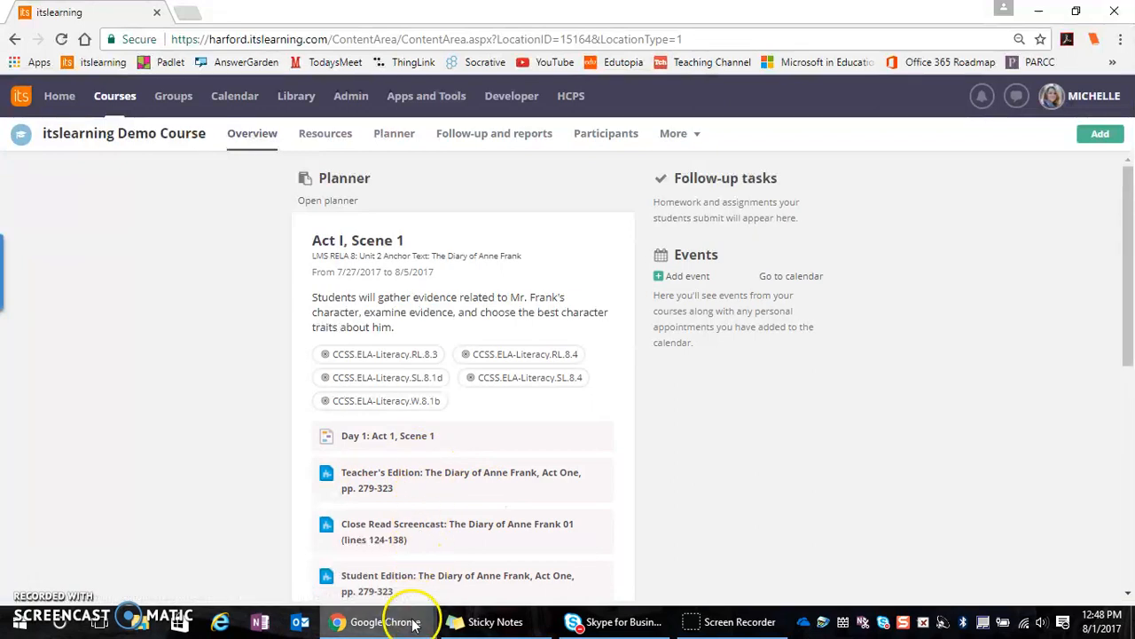
Switch to the browser window with the student account and expand the resource list of the Act I, Scene 1 plan.
{"action": "mouse_move", "coordinate": [406, 618]}
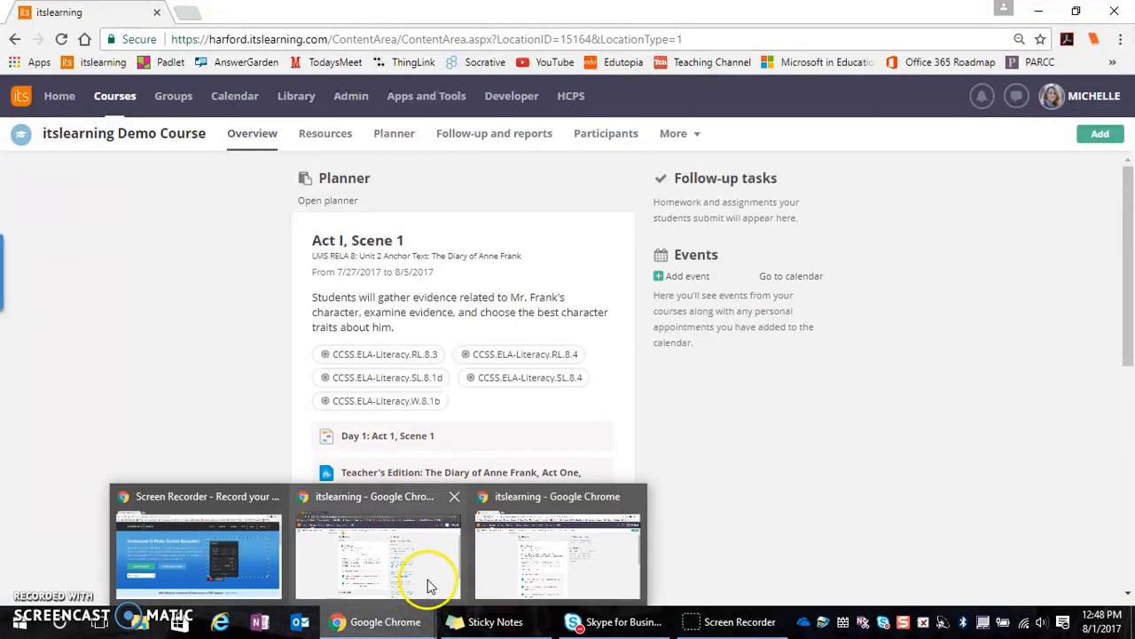
{"action": "left_click", "coordinate": [519, 545]}
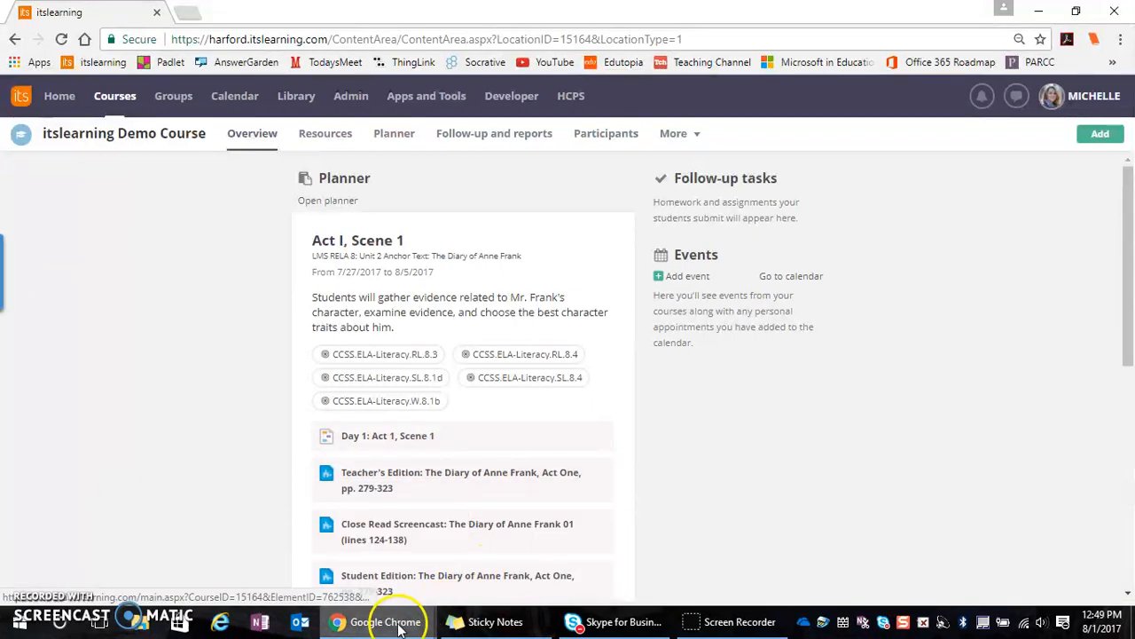
{"action": "mouse_move", "coordinate": [377, 618]}
{"action": "left_click", "coordinate": [391, 572]}
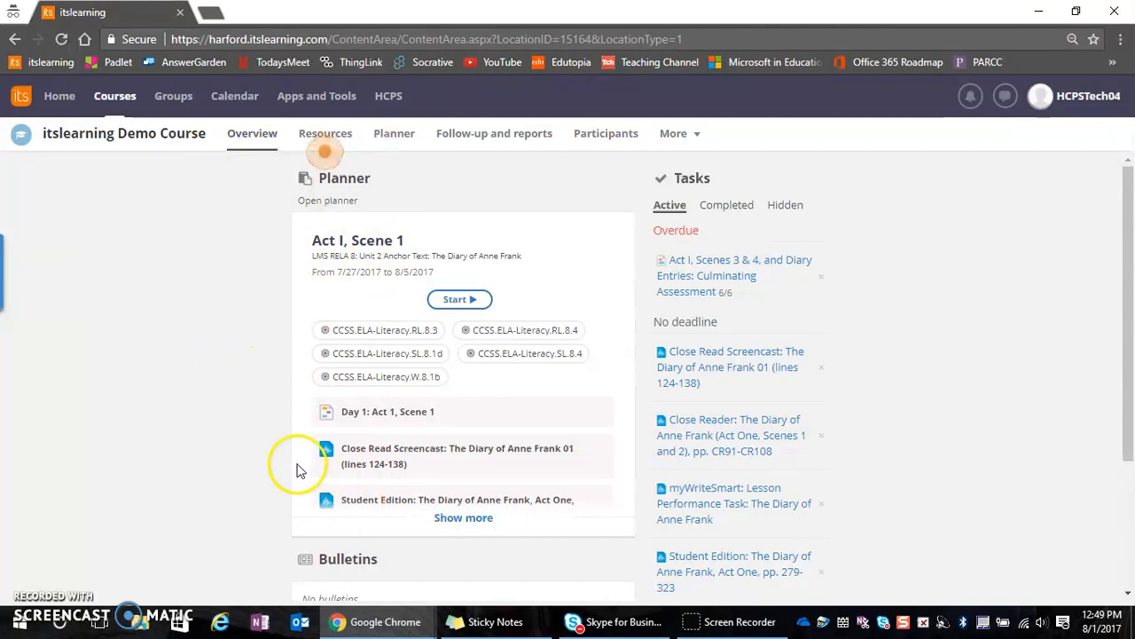
{"action": "left_click", "coordinate": [464, 520]}
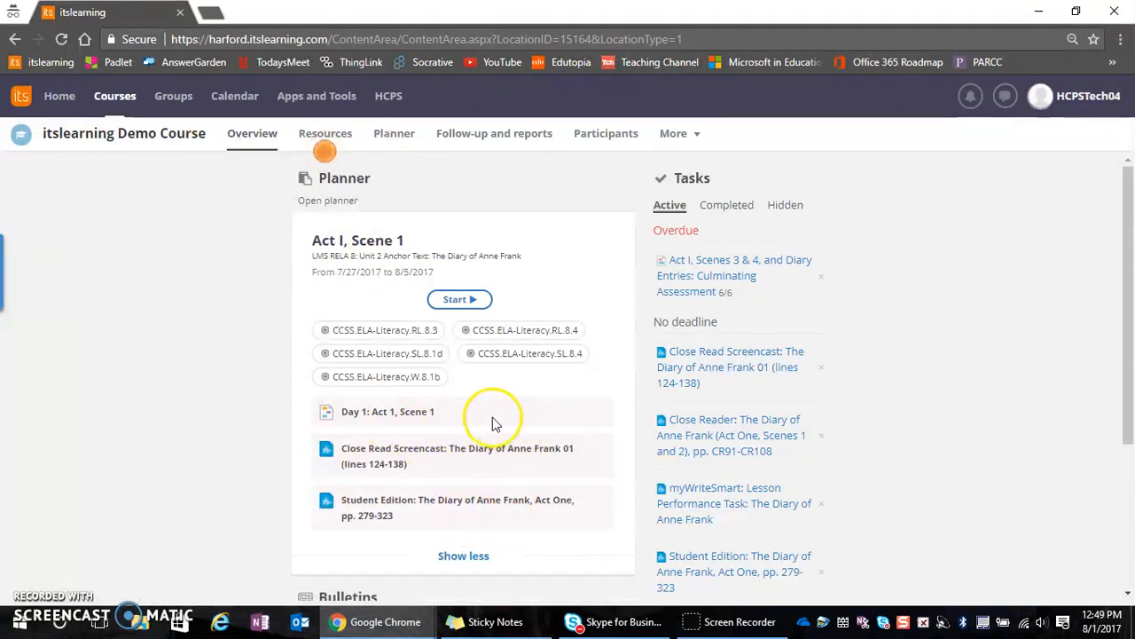
Open the Student Edition: The Diary of Anne Frank, Act One, pp. 279-323 e-book, close it, and return to the itslearning Demo Course.
{"action": "left_click", "coordinate": [410, 504]}
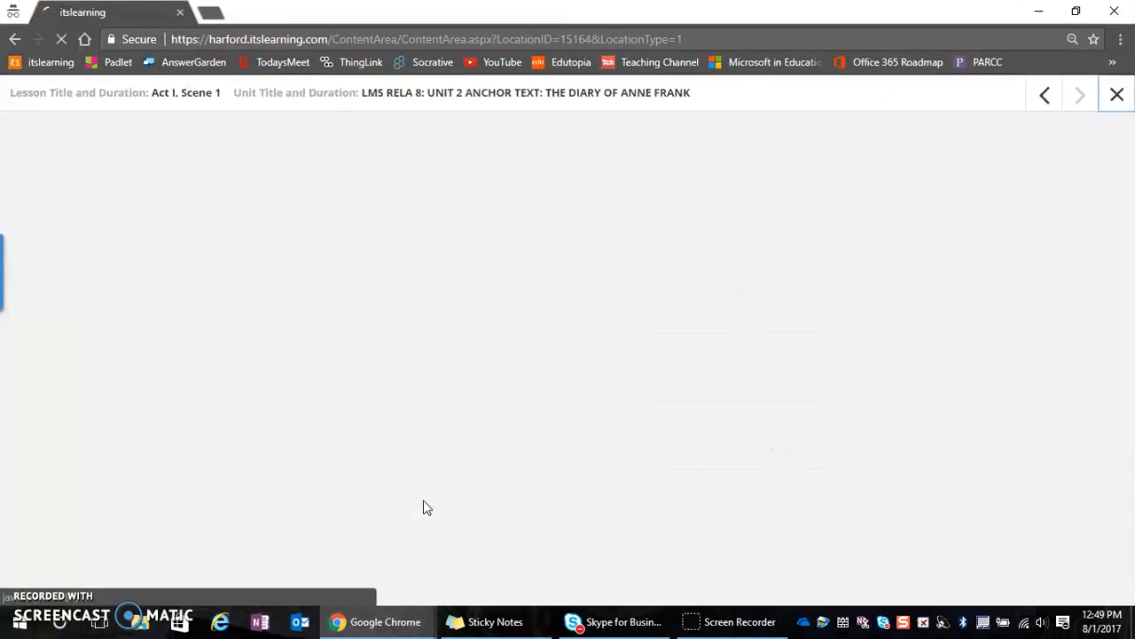
{"action": "left_click", "coordinate": [405, 497]}
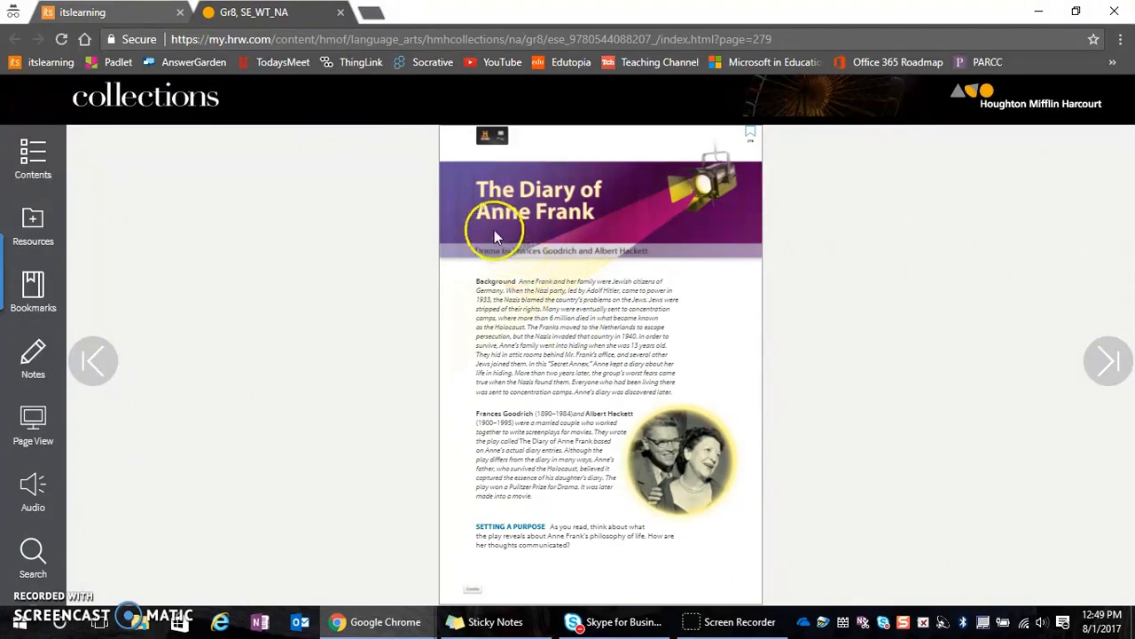
{"action": "left_click", "coordinate": [340, 12]}
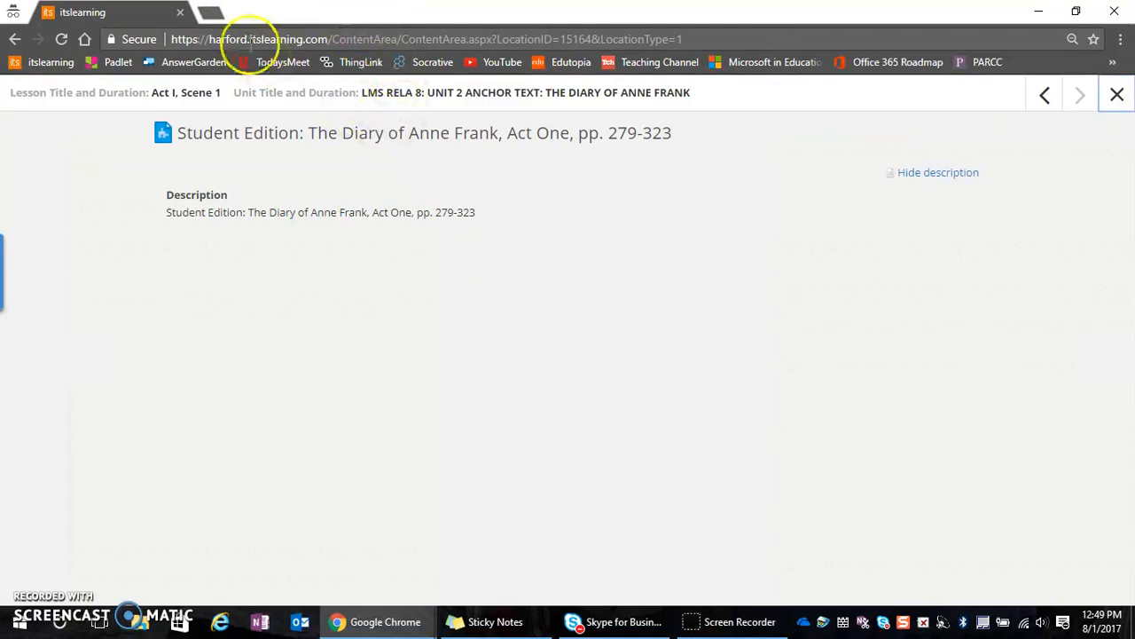
{"action": "left_click", "coordinate": [14, 39]}
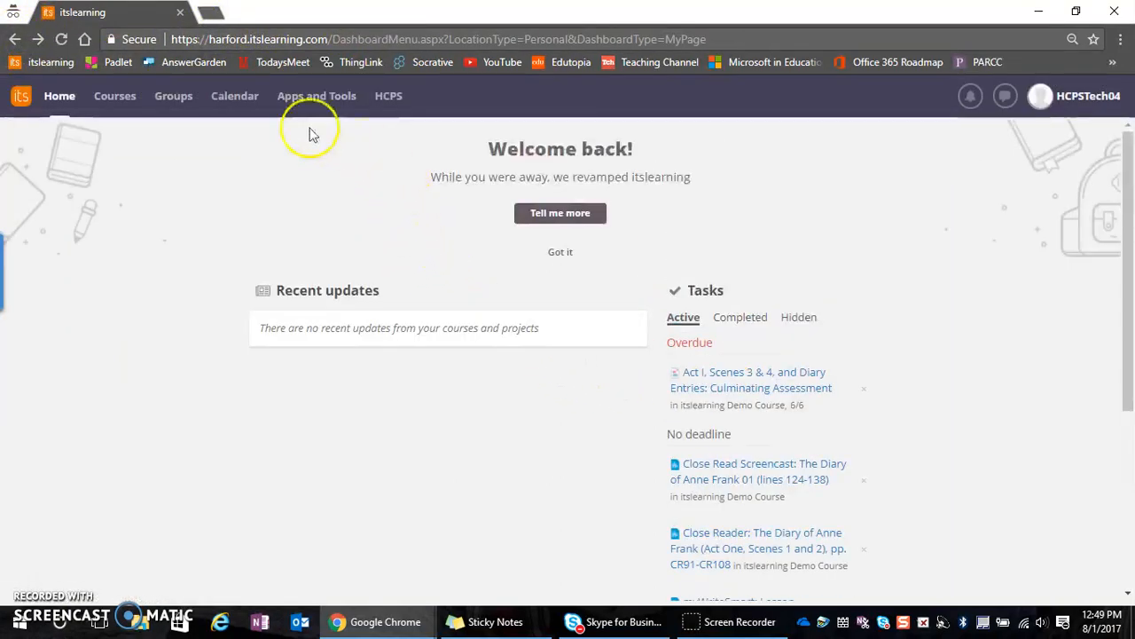
{"action": "left_click", "coordinate": [111, 103]}
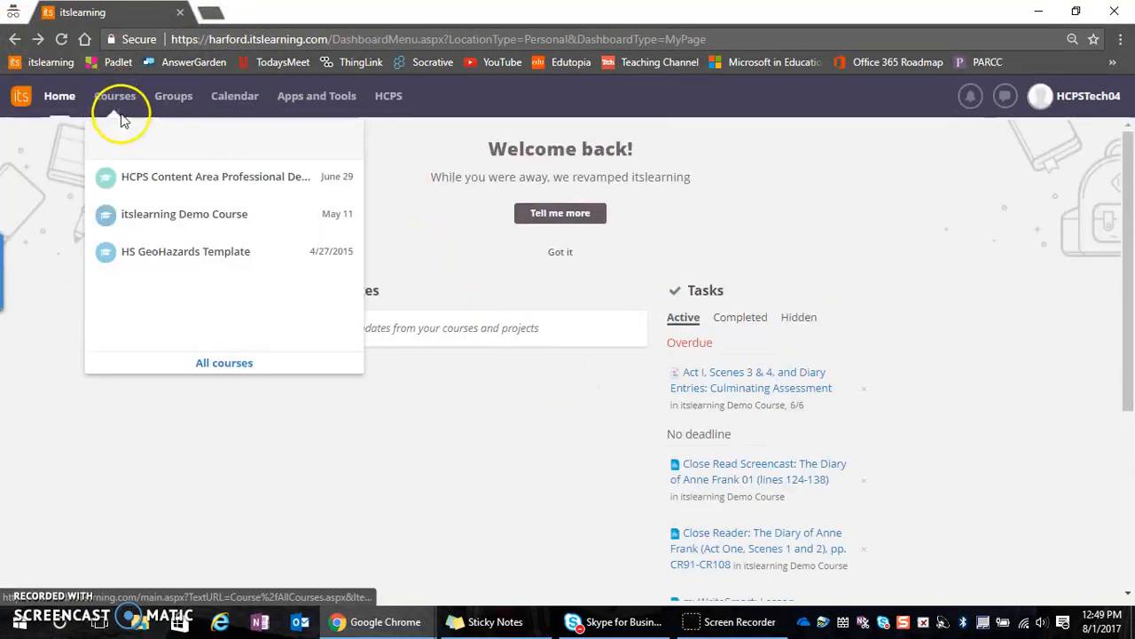
{"action": "left_click", "coordinate": [161, 221]}
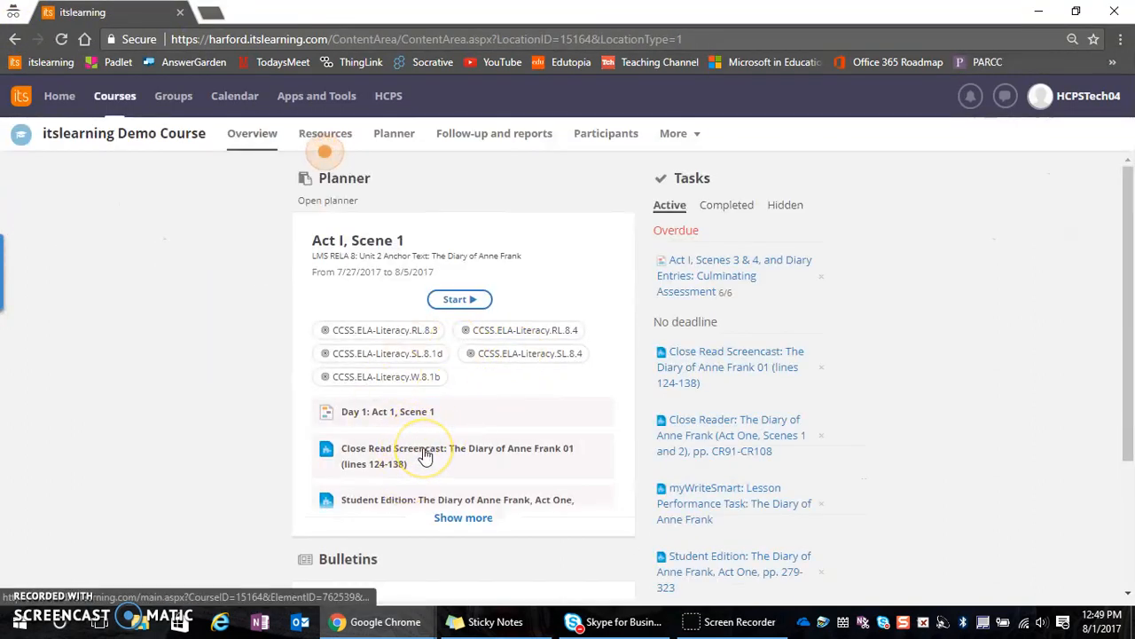
Open the Close Read Screencast: The Diary of Anne Frank 01 video, close it, and return to the itslearning Demo Course.
{"action": "left_click", "coordinate": [425, 453]}
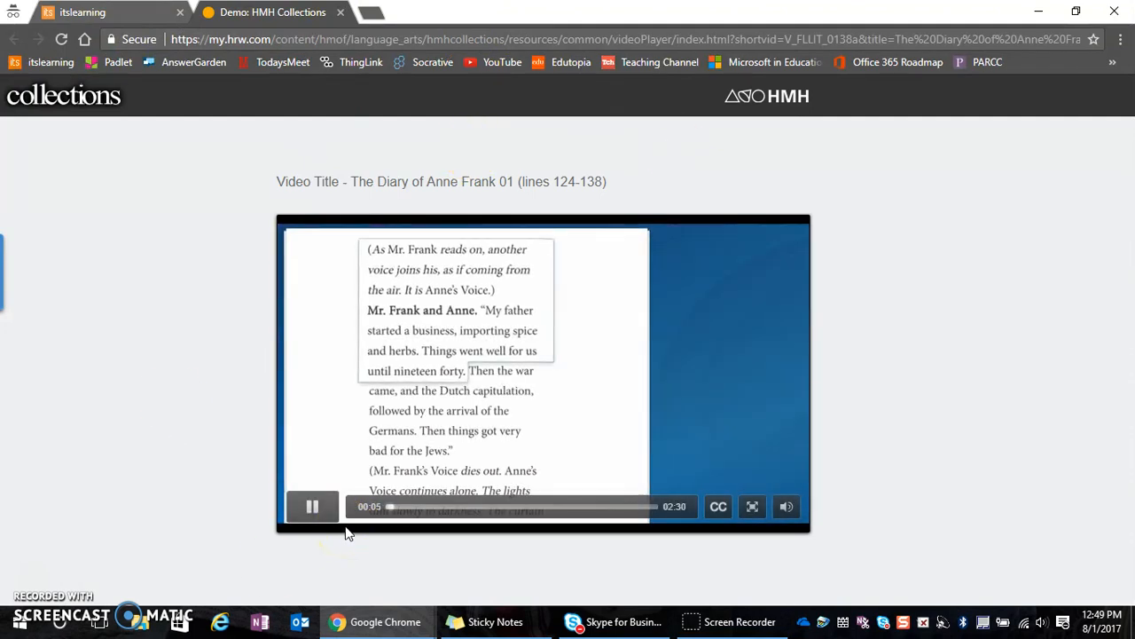
{"action": "left_click", "coordinate": [341, 12]}
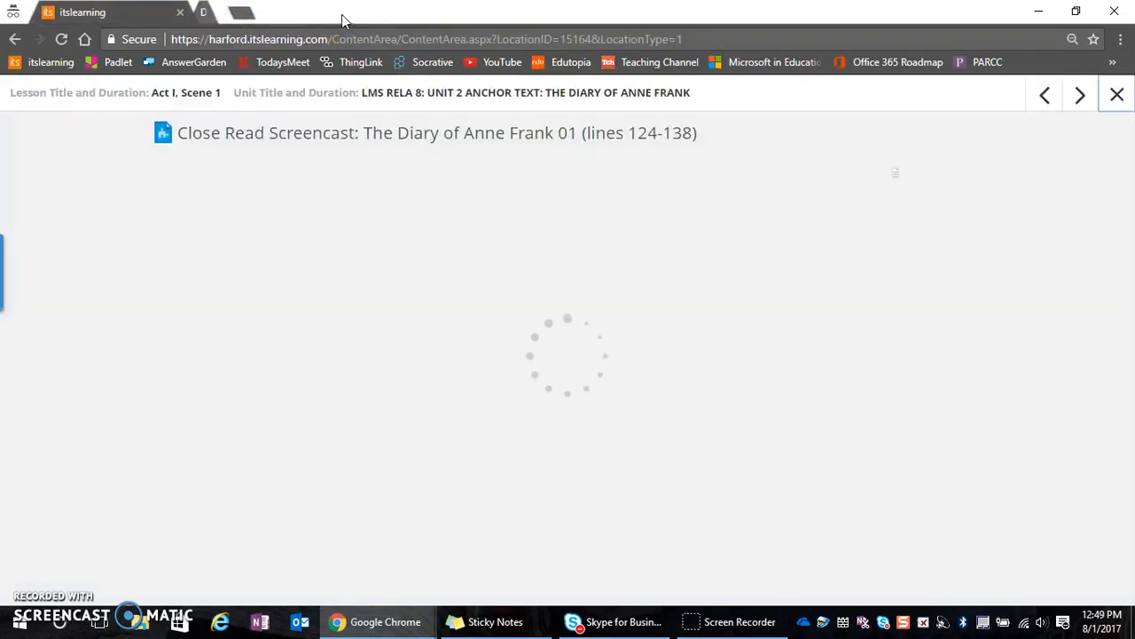
{"action": "left_click", "coordinate": [15, 40]}
{"action": "left_click", "coordinate": [111, 96]}
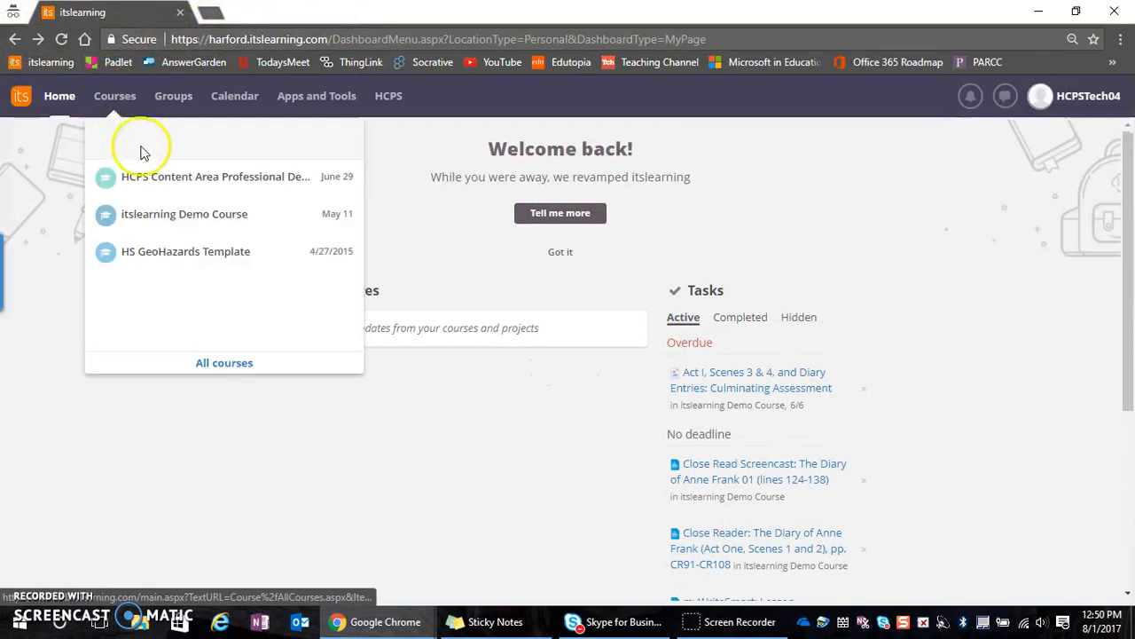
{"action": "left_click", "coordinate": [142, 217]}
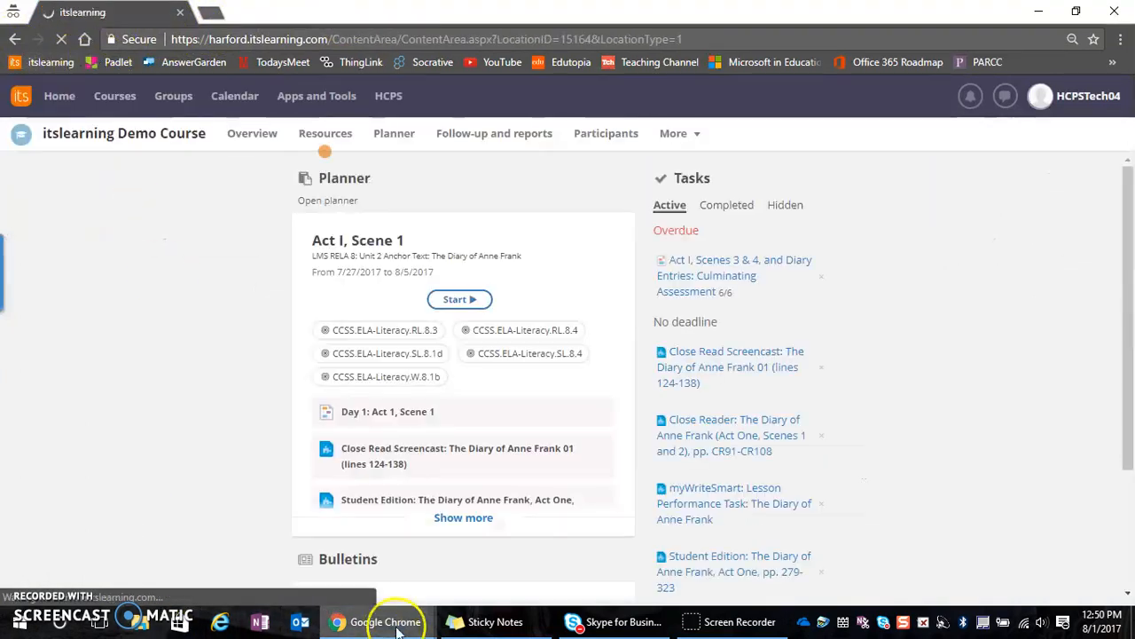
Switch back to the teacher's browser window, review the Act I, Scene 1 resources on the overview, and open the course planner.
{"action": "mouse_move", "coordinate": [390, 624]}
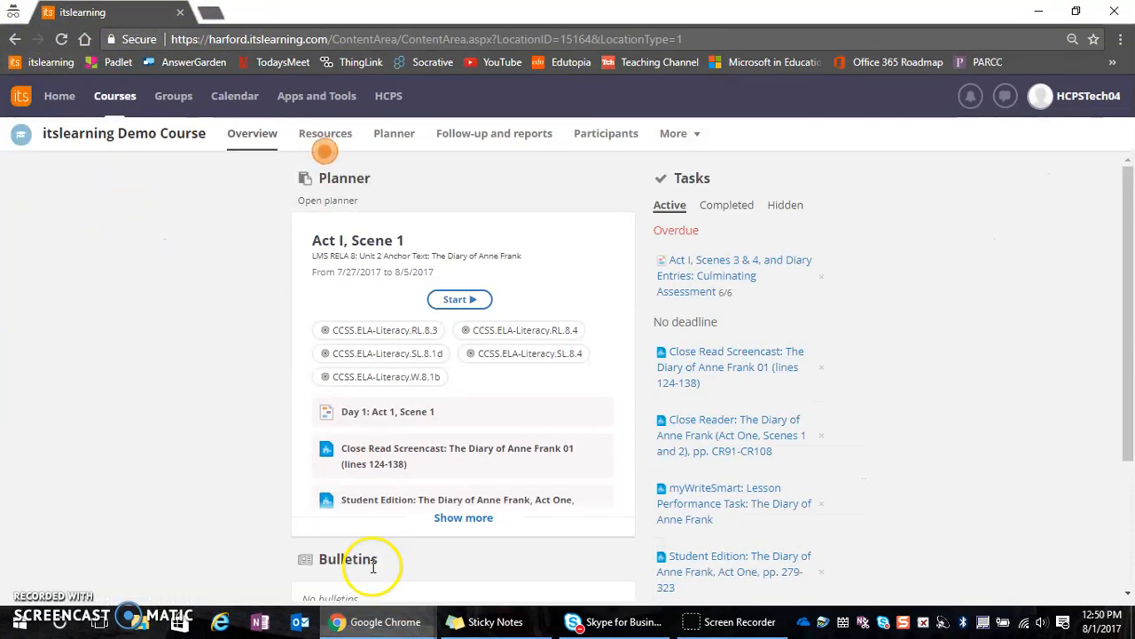
{"action": "left_click", "coordinate": [550, 583]}
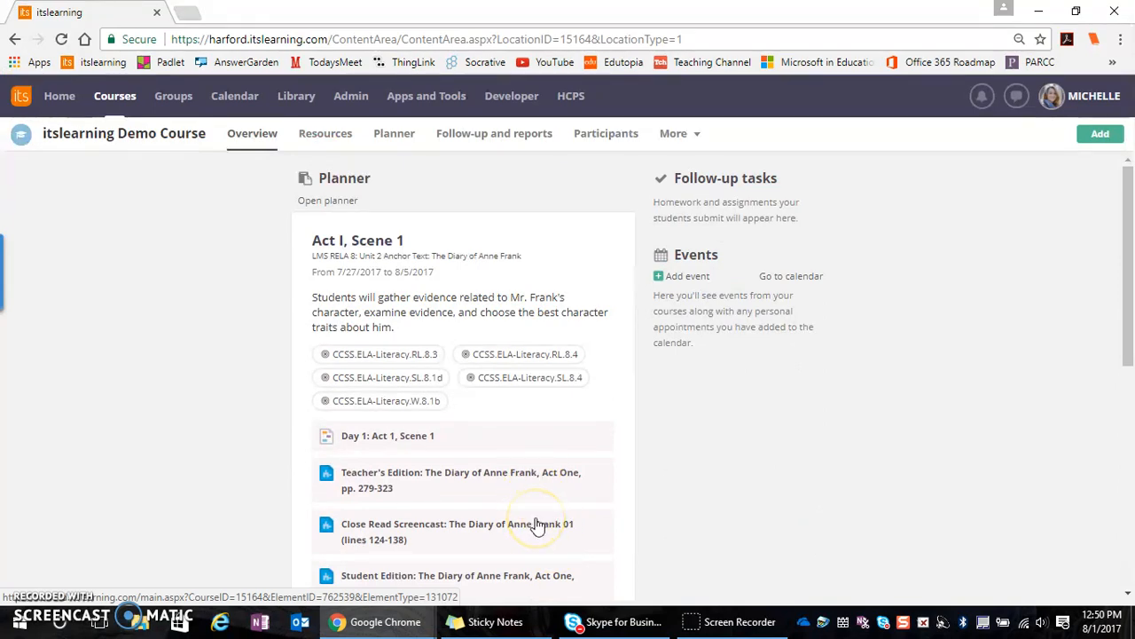
{"action": "scroll", "coordinate": [536, 520], "scroll_direction": "down", "scroll_amount": 1}
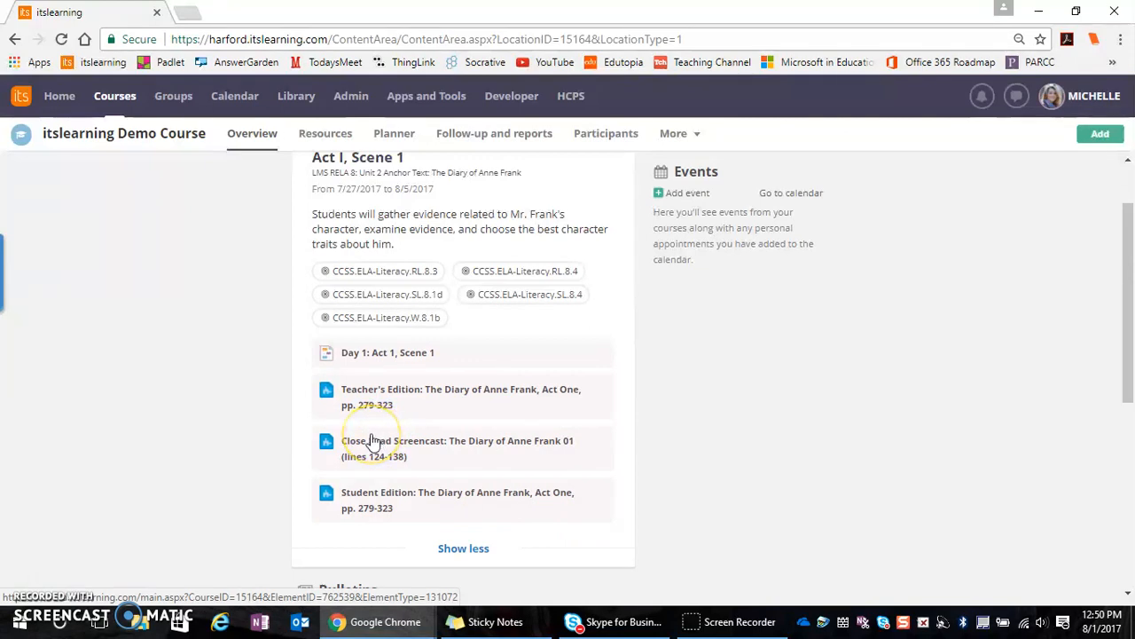
{"action": "left_click", "coordinate": [495, 151]}
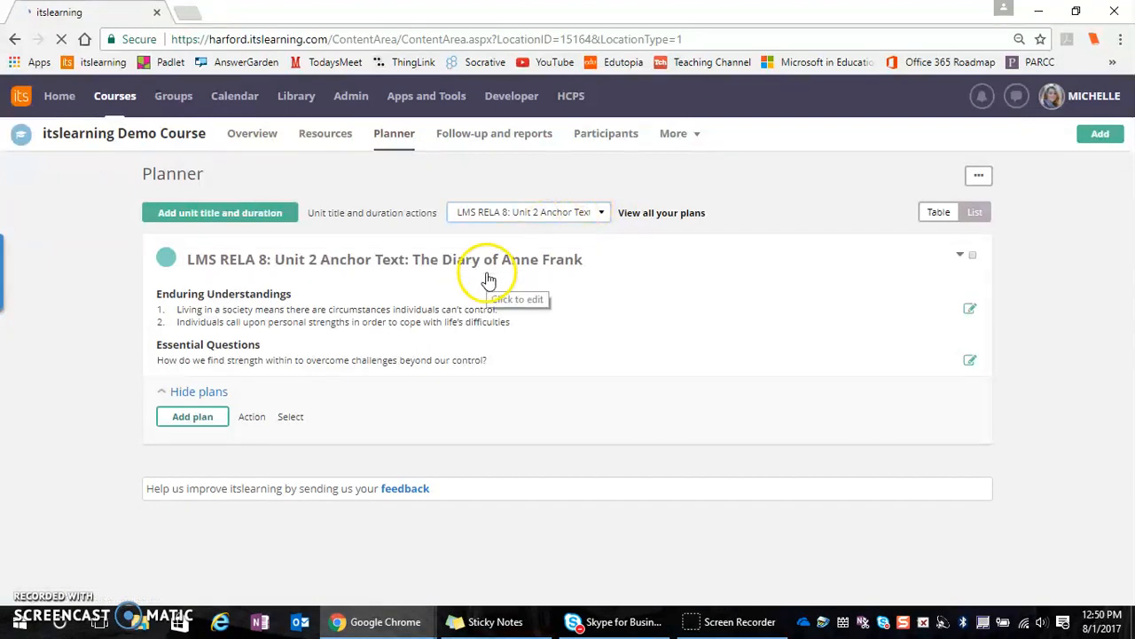
Open the library to add an activity to the Act I, Scene 1 plan and remove all suggested learning objectives from the search.
{"action": "scroll", "coordinate": [670, 419], "scroll_direction": "down", "scroll_amount": 2}
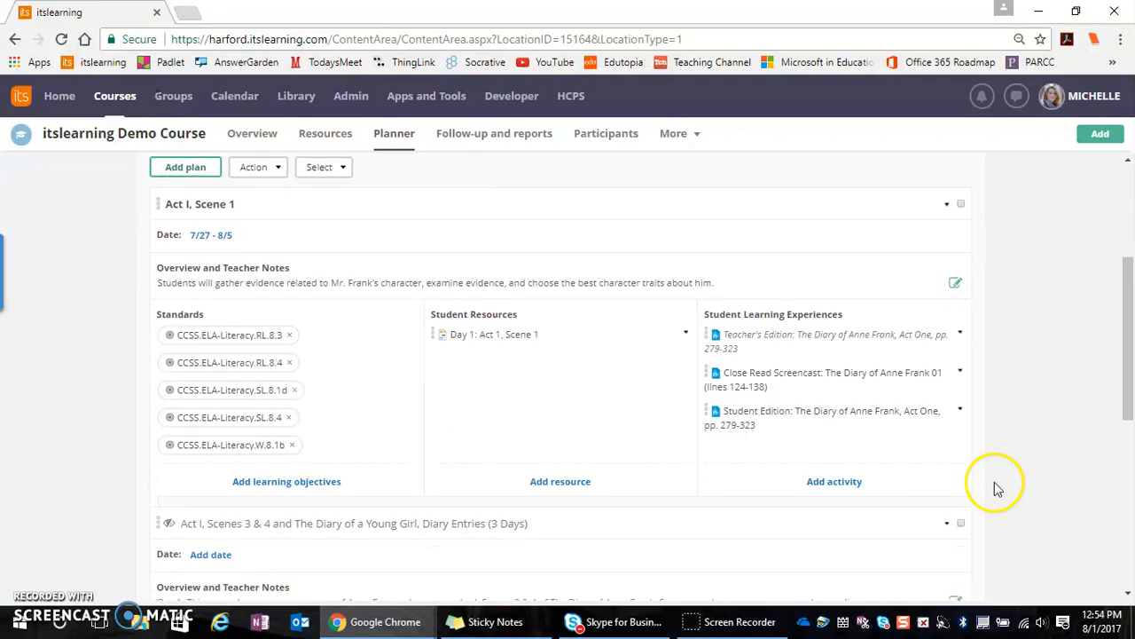
{"action": "left_click", "coordinate": [827, 486]}
{"action": "left_click", "coordinate": [827, 535]}
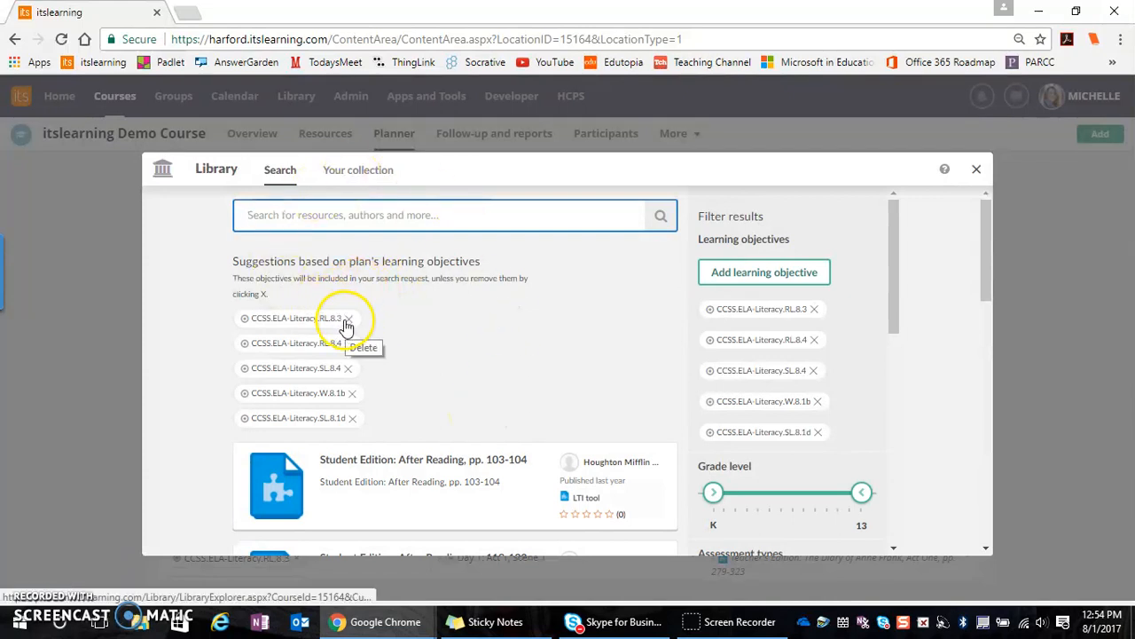
{"action": "mouse_move", "coordinate": [343, 324]}
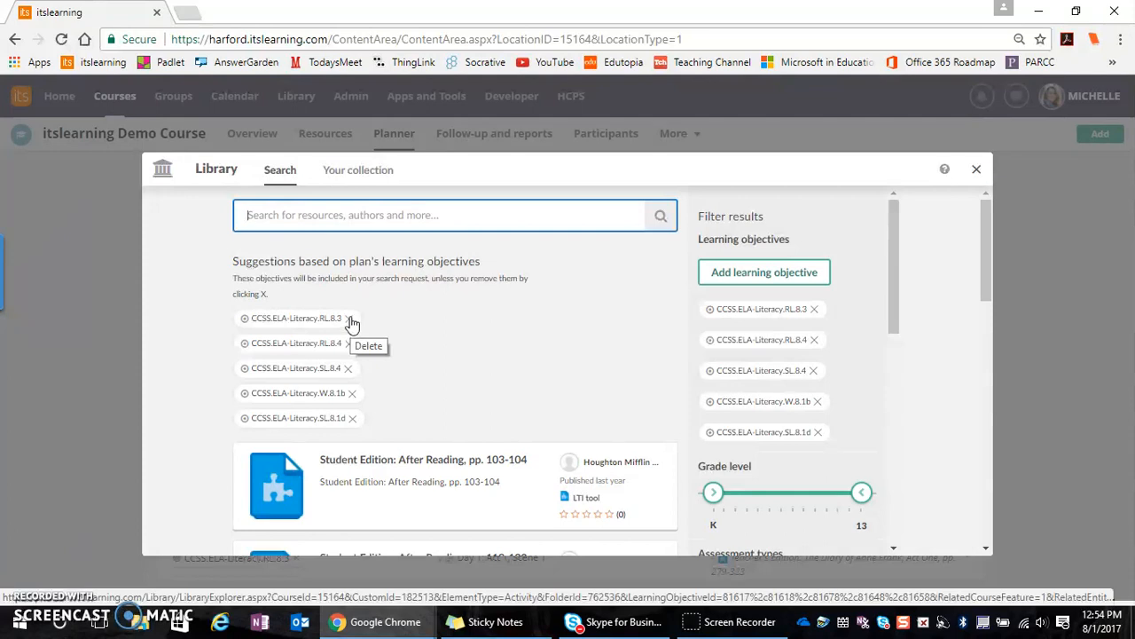
{"action": "left_click", "coordinate": [351, 320]}
{"action": "left_click", "coordinate": [350, 321]}
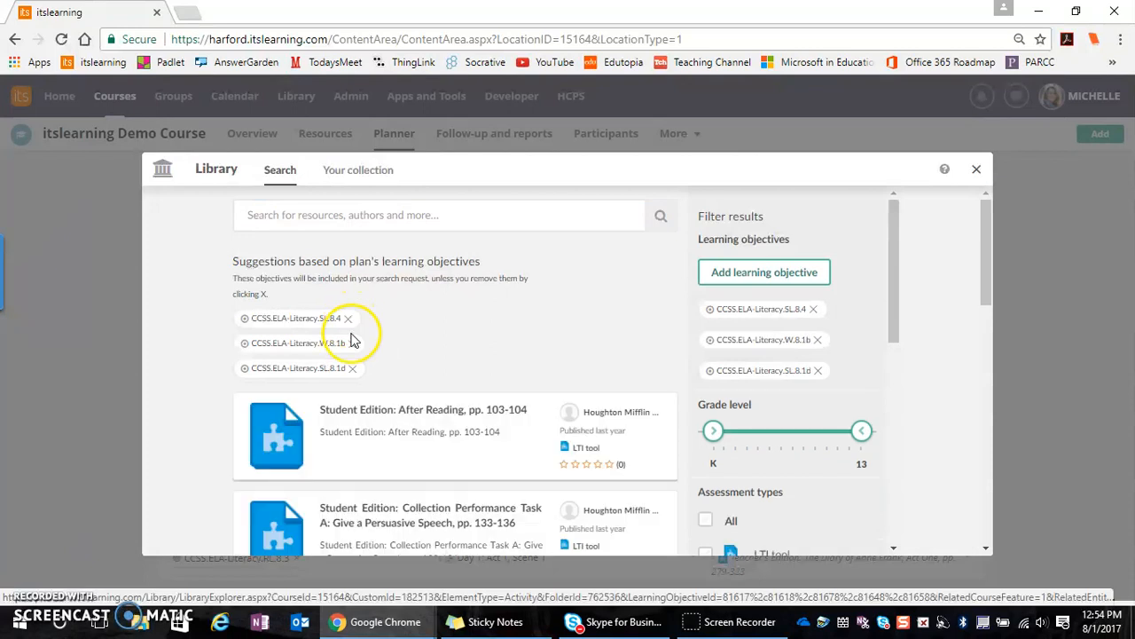
{"action": "left_click", "coordinate": [350, 321]}
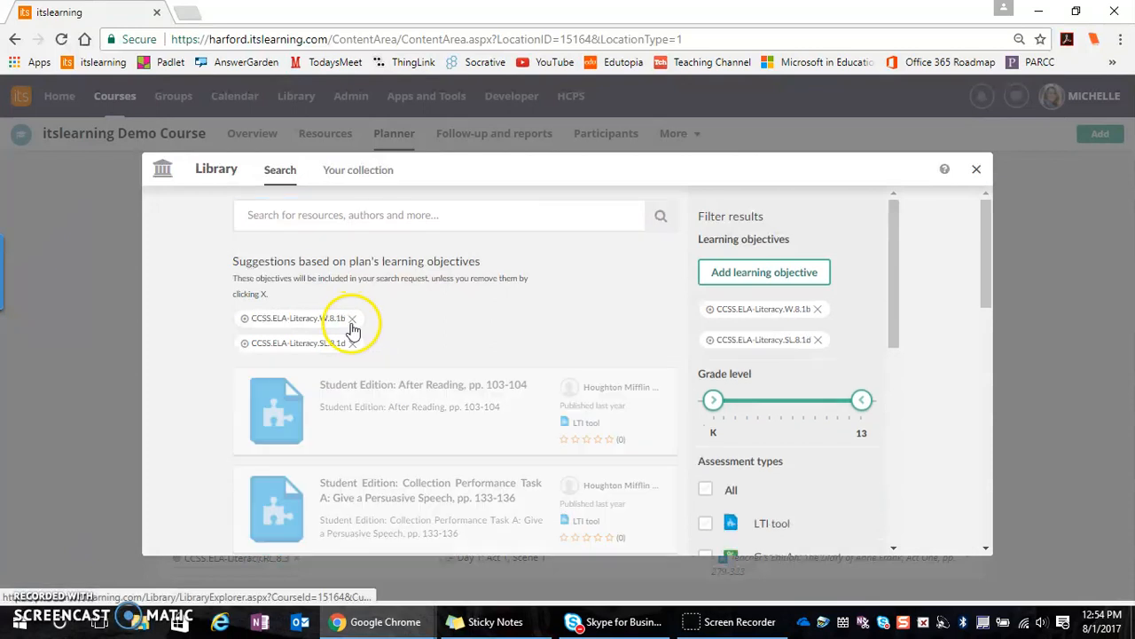
{"action": "left_click", "coordinate": [353, 319]}
{"action": "left_click", "coordinate": [353, 319]}
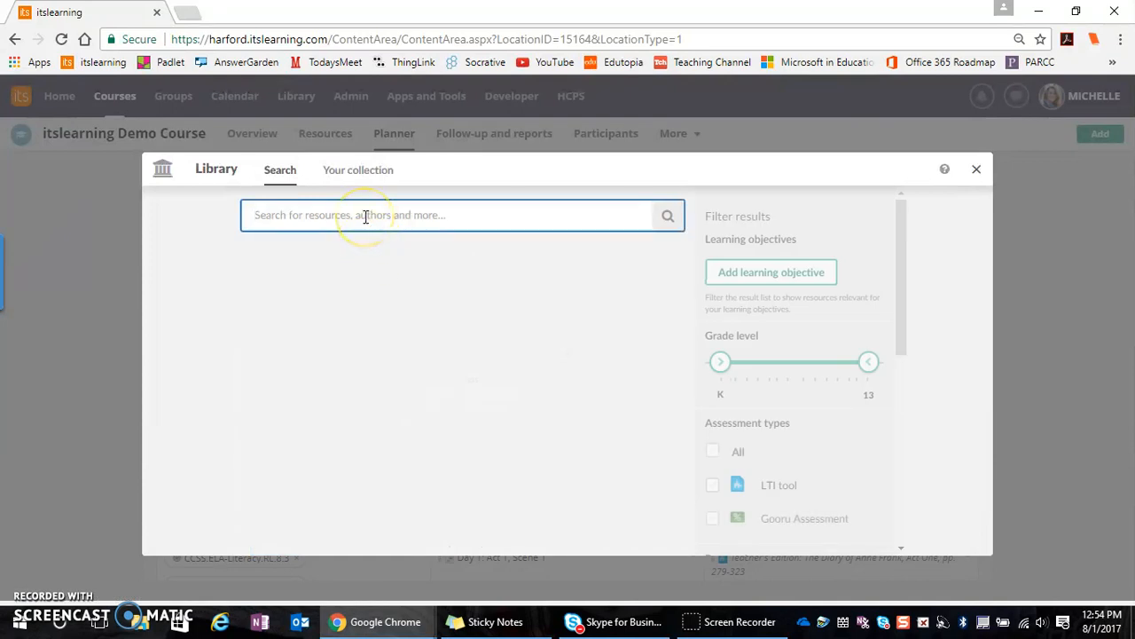
Search the library for "diary of anne frank" and look through the results.
{"action": "type", "text": "ary of anne"}
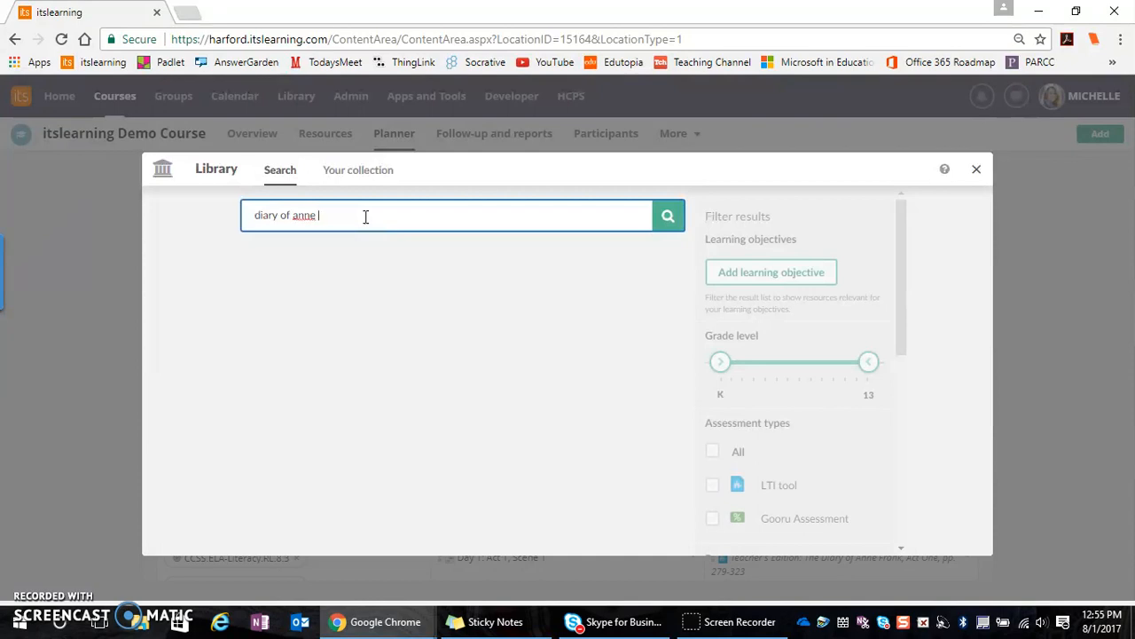
{"action": "key", "text": "Return"}
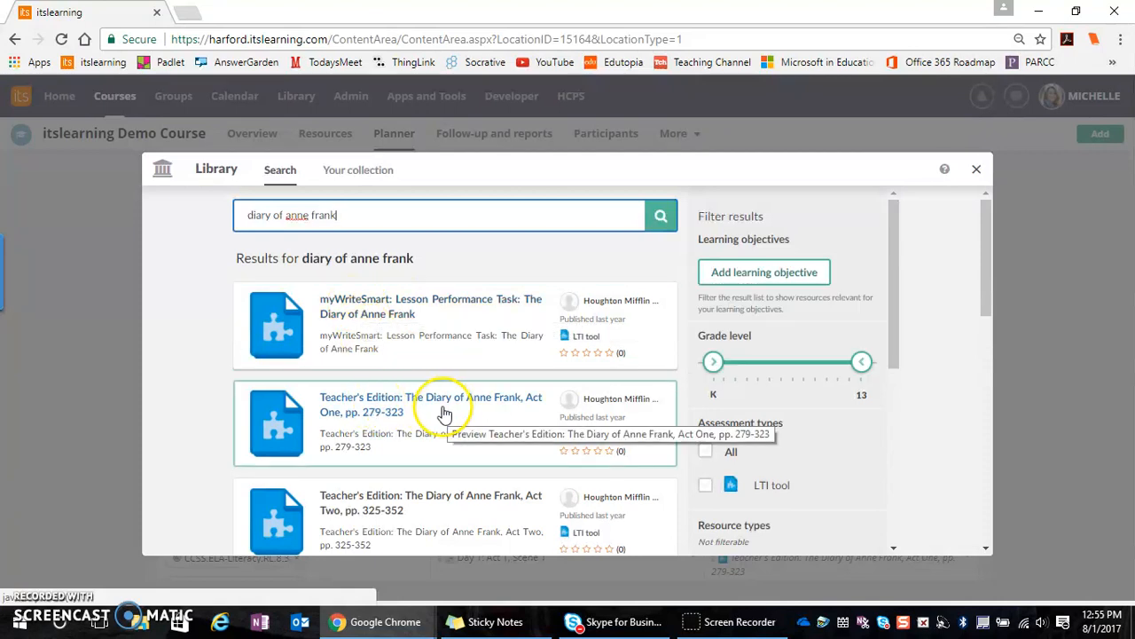
{"action": "scroll", "coordinate": [435, 408], "scroll_direction": "down", "scroll_amount": 2}
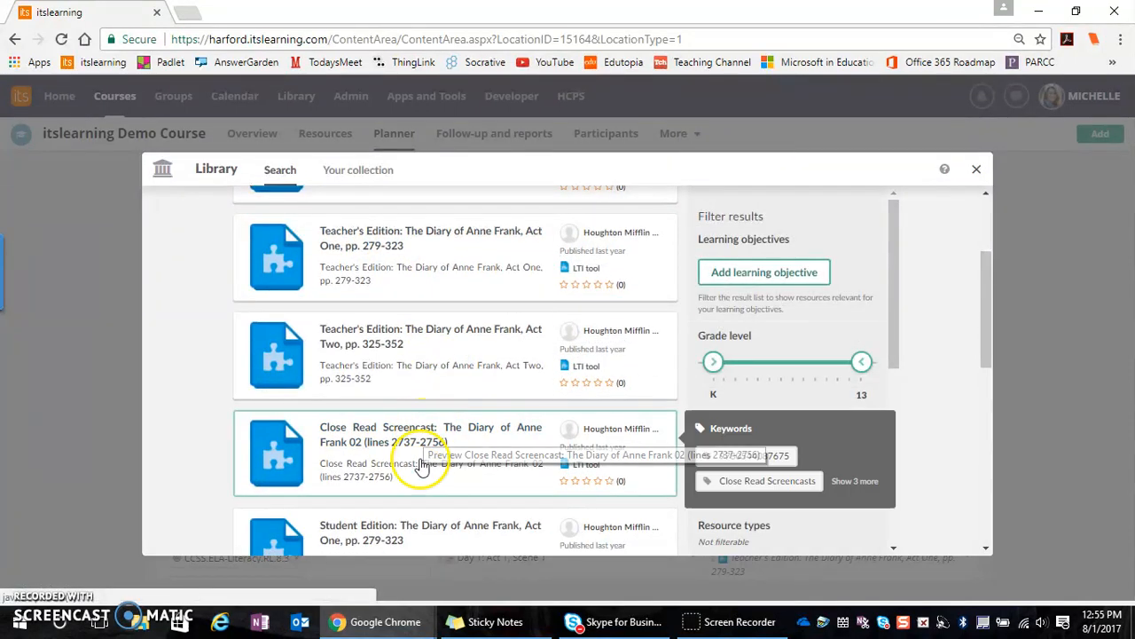
{"action": "scroll", "coordinate": [395, 497], "scroll_direction": "up", "scroll_amount": 2}
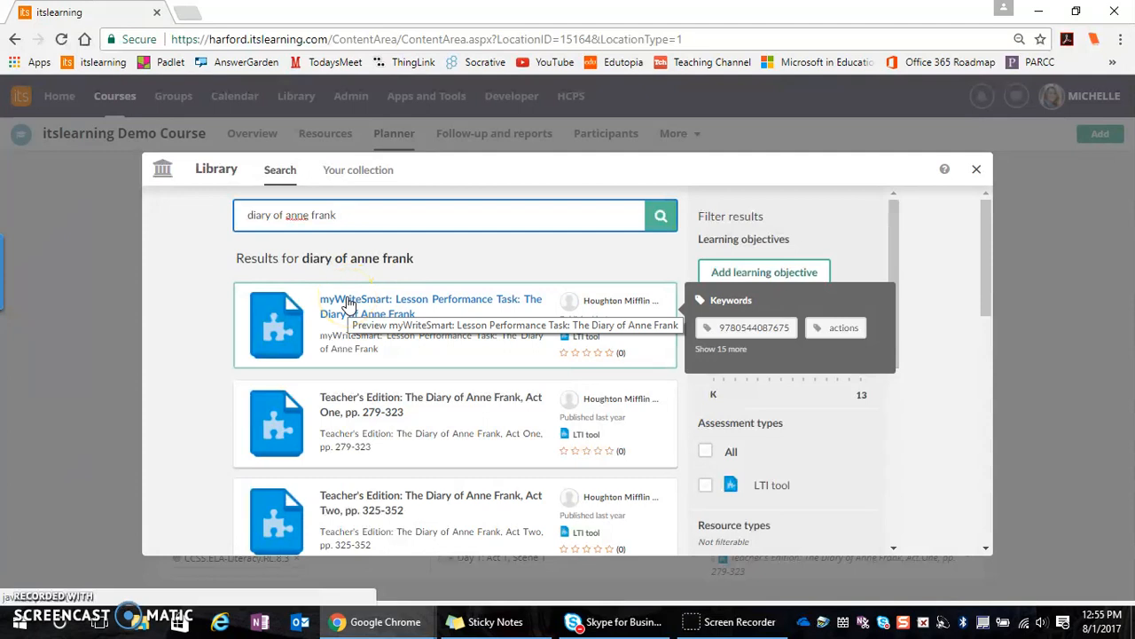
Add "myWriteSmart: Lesson Performance Task: The Diary of Anne Frank" to the plan and close the library.
{"action": "left_click", "coordinate": [348, 303]}
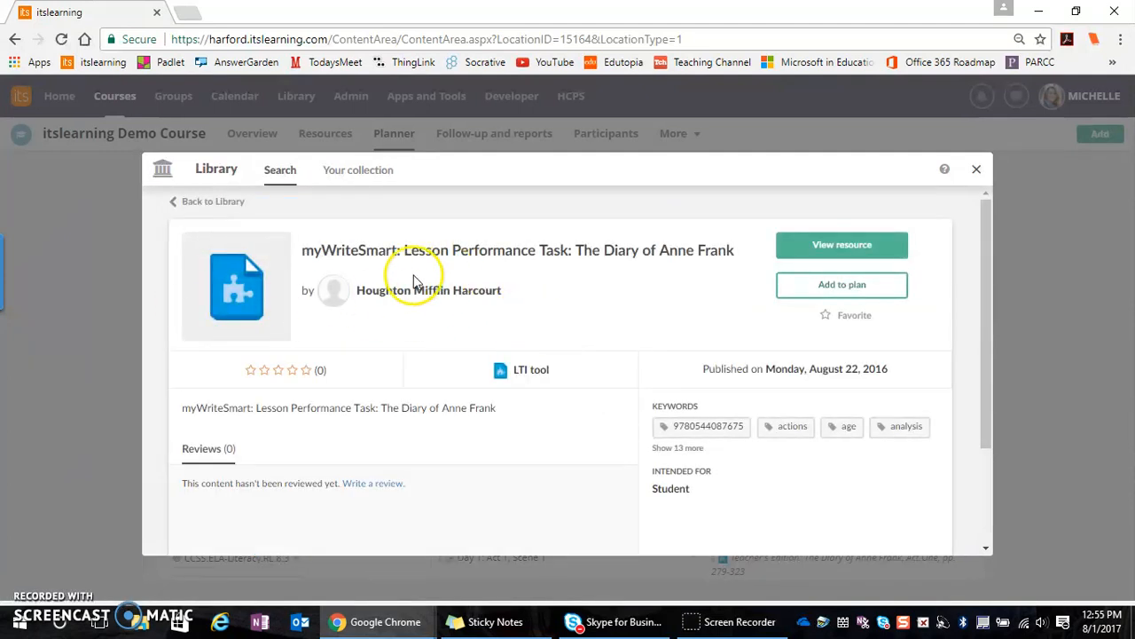
{"action": "left_click", "coordinate": [829, 288]}
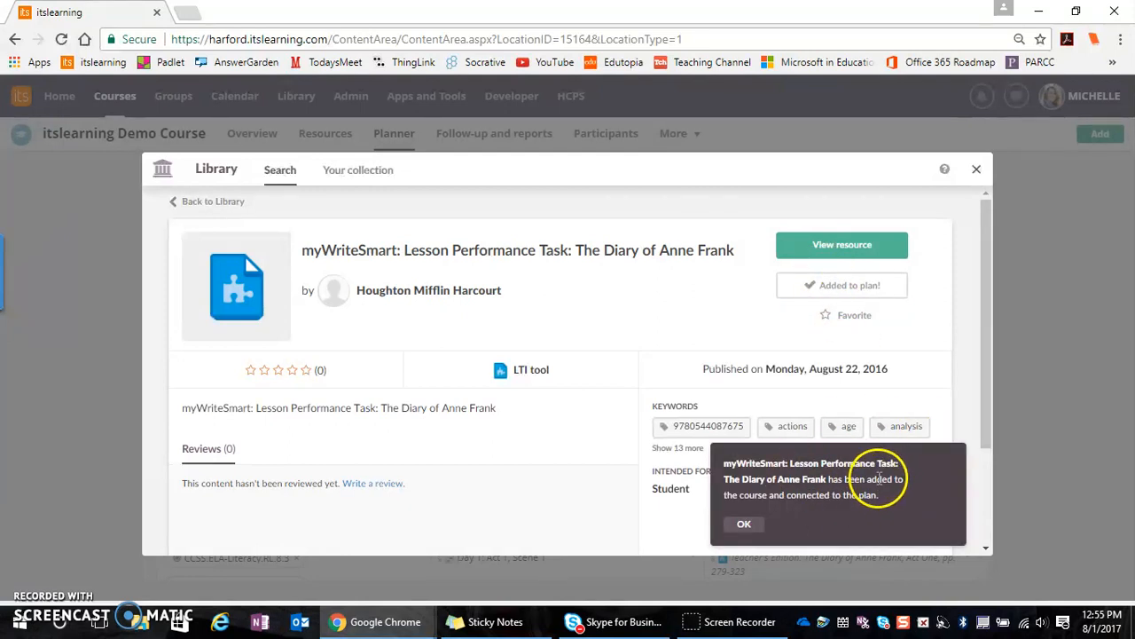
{"action": "left_click", "coordinate": [747, 525]}
{"action": "left_click", "coordinate": [977, 169]}
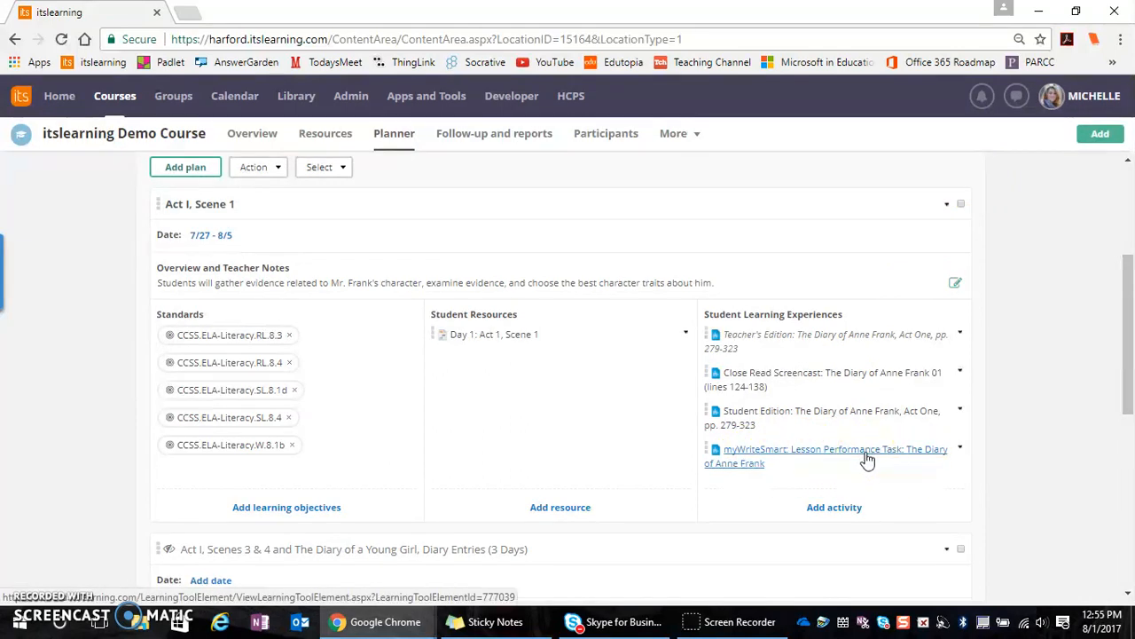
Switch to the student's browser window, reload the course overview, and expand the Act I, Scene 1 resource list.
{"action": "left_click", "coordinate": [402, 632]}
{"action": "left_click", "coordinate": [380, 543]}
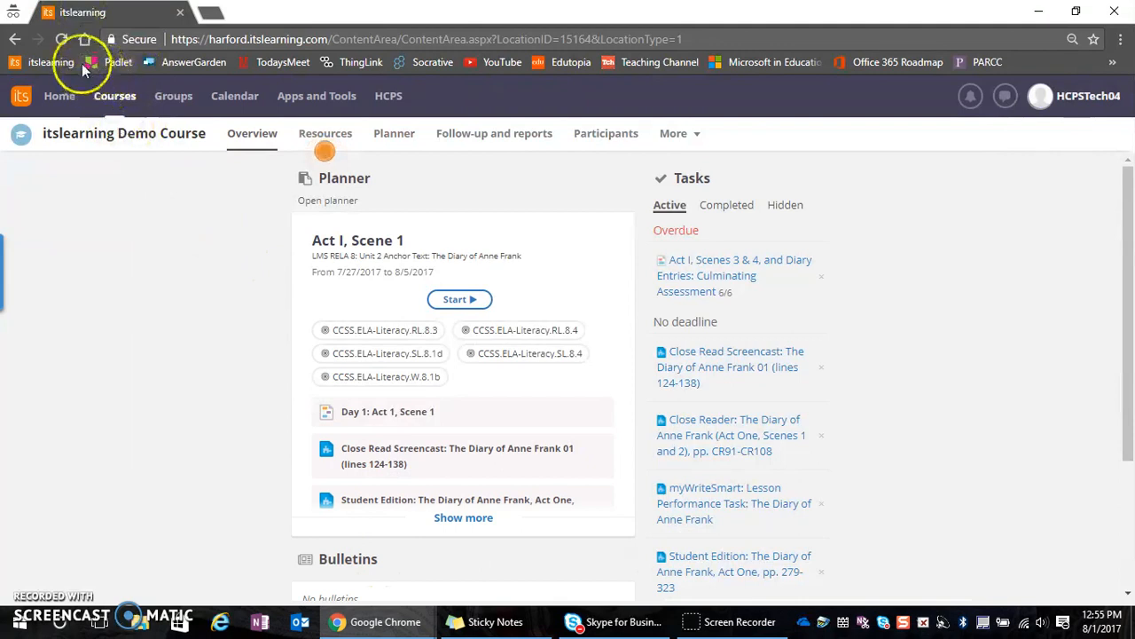
{"action": "left_click", "coordinate": [63, 40]}
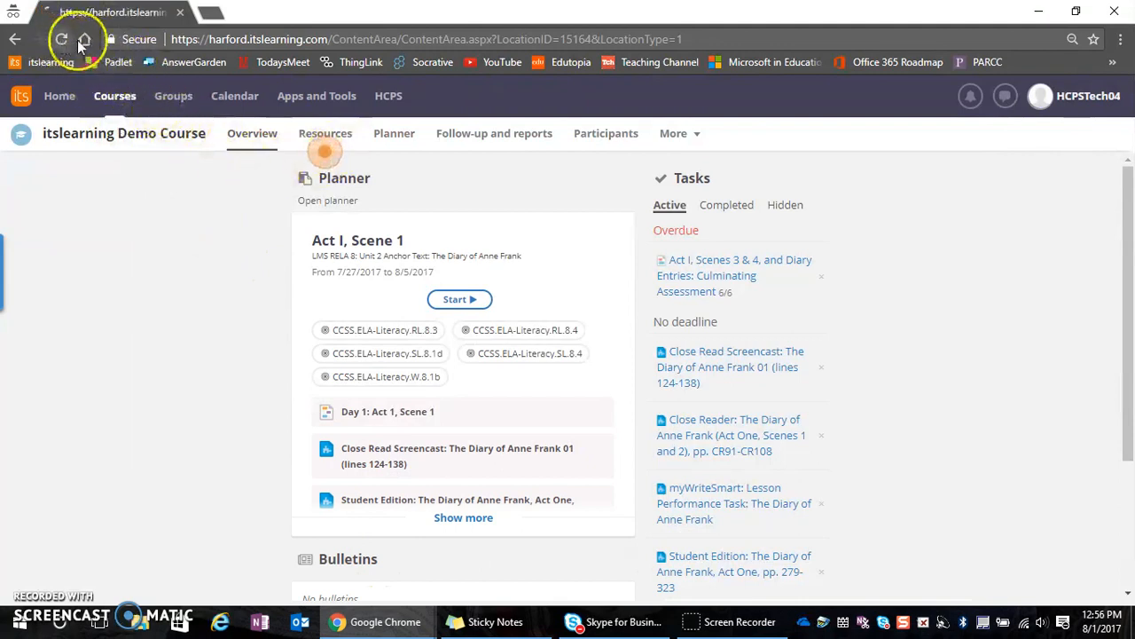
{"action": "left_click", "coordinate": [116, 98]}
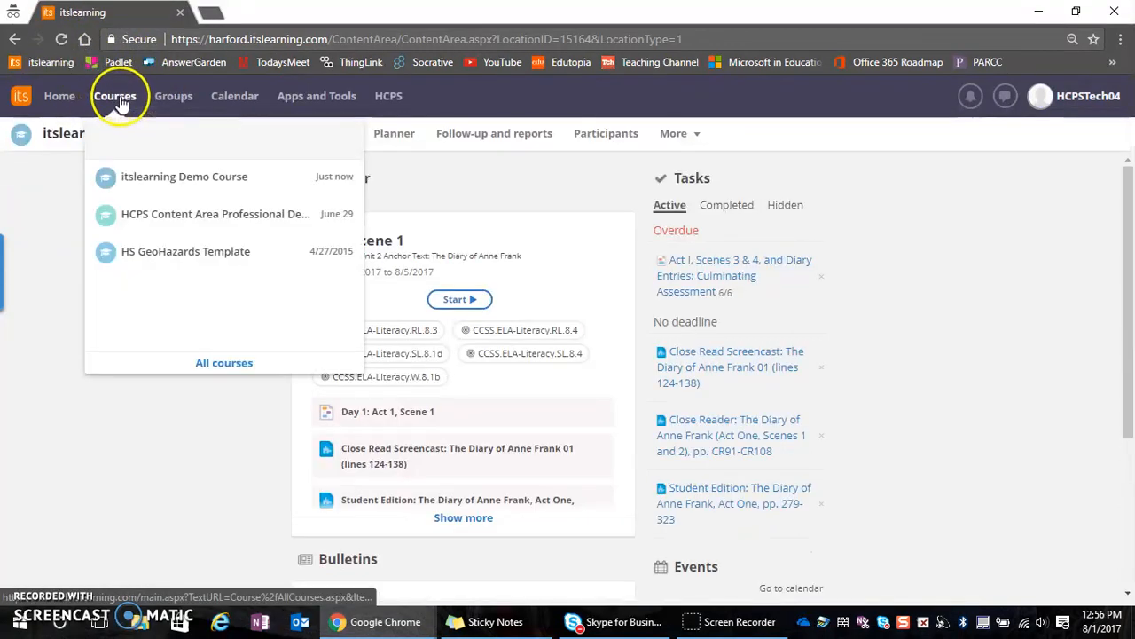
{"action": "left_click", "coordinate": [58, 179]}
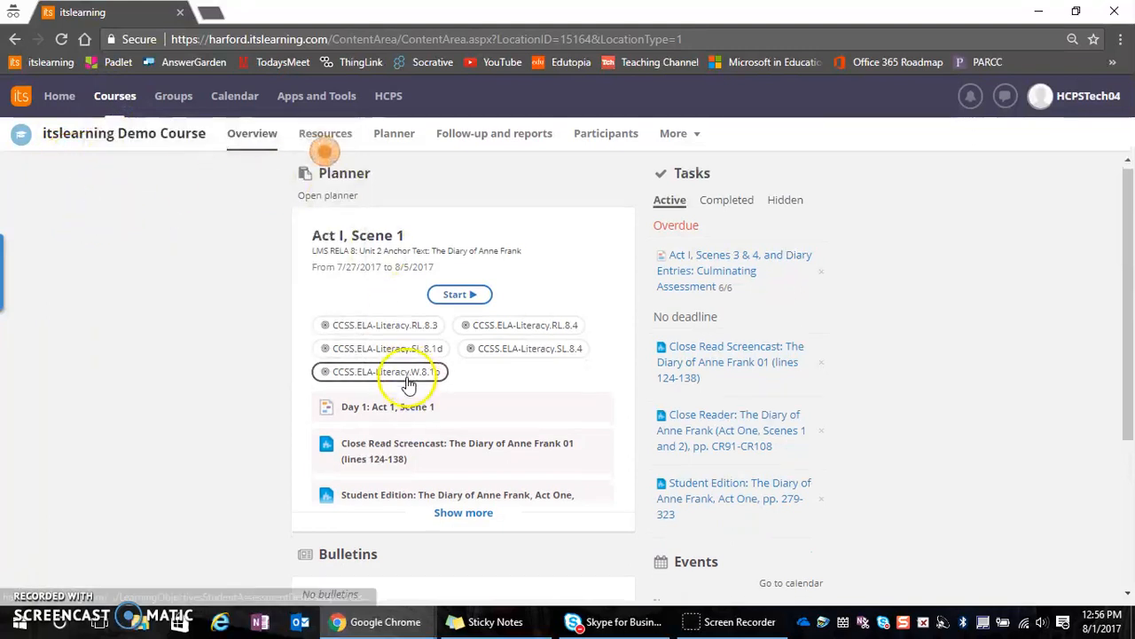
{"action": "scroll", "coordinate": [417, 399], "scroll_direction": "down", "scroll_amount": 1}
{"action": "left_click", "coordinate": [459, 435]}
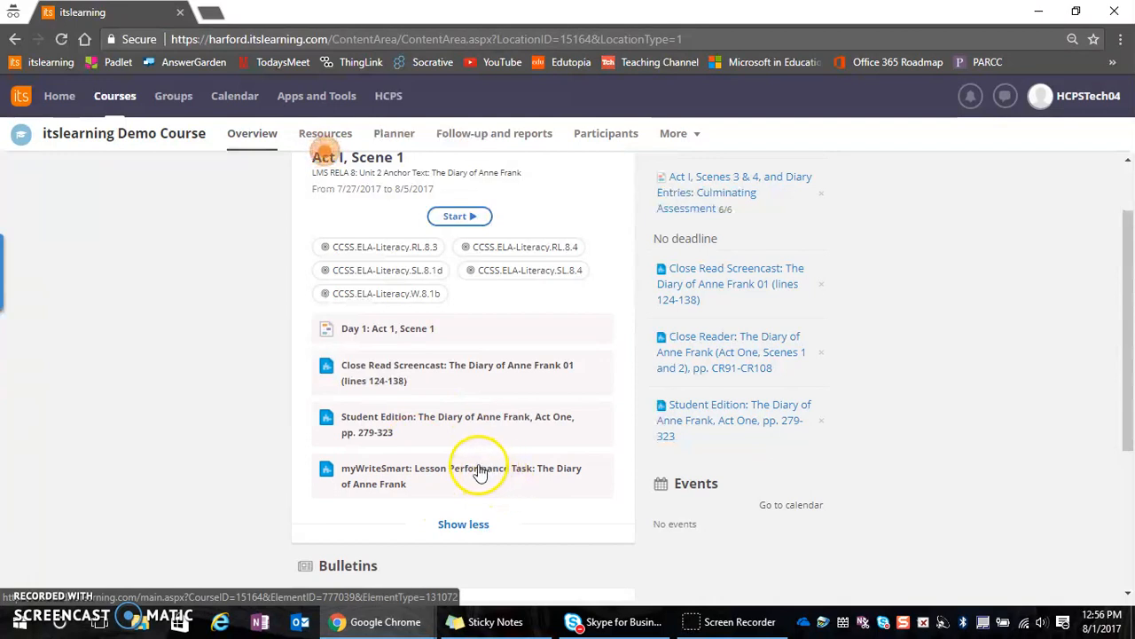
Open the Day 1: Act 1, Scene 1 page as the student and follow its The Diary of Anne Frank Student Text link.
{"action": "left_click", "coordinate": [201, 356]}
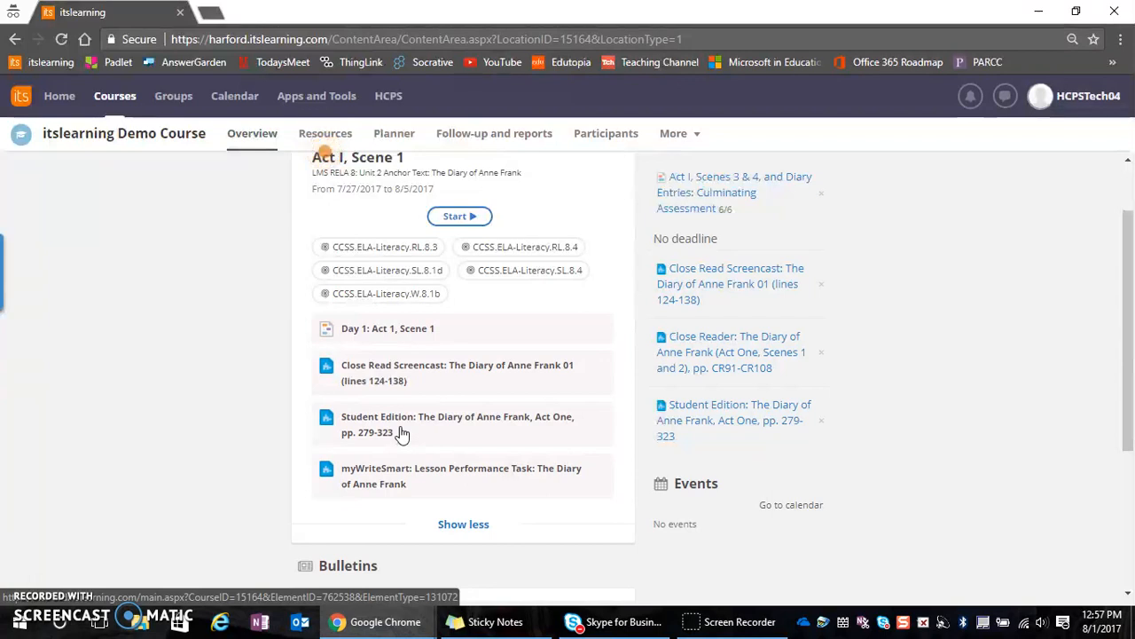
{"action": "left_click", "coordinate": [393, 333]}
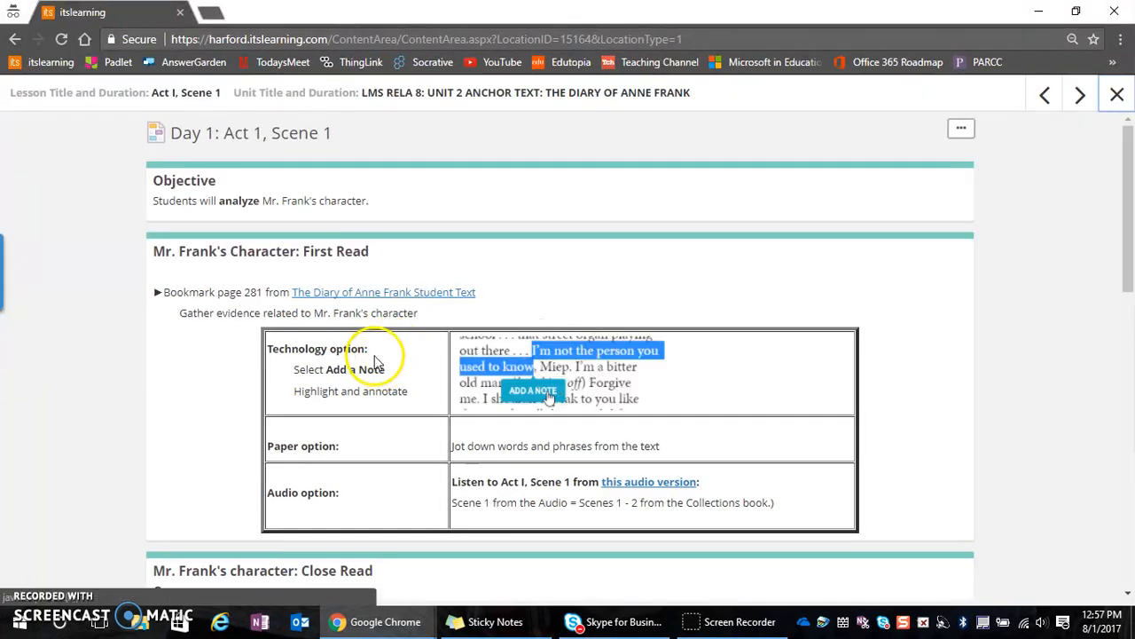
{"action": "left_click", "coordinate": [418, 296]}
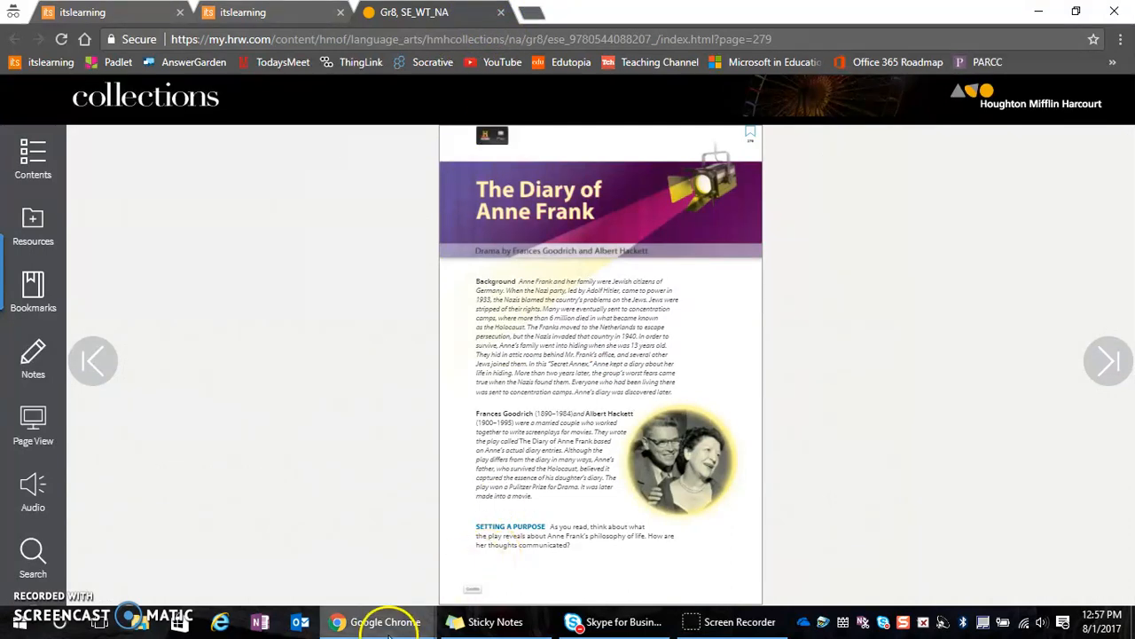
Switch back to the teacher's browser window and copy the link address of the Student Edition activity in the Act I, Scene 1 plan.
{"action": "mouse_move", "coordinate": [390, 624]}
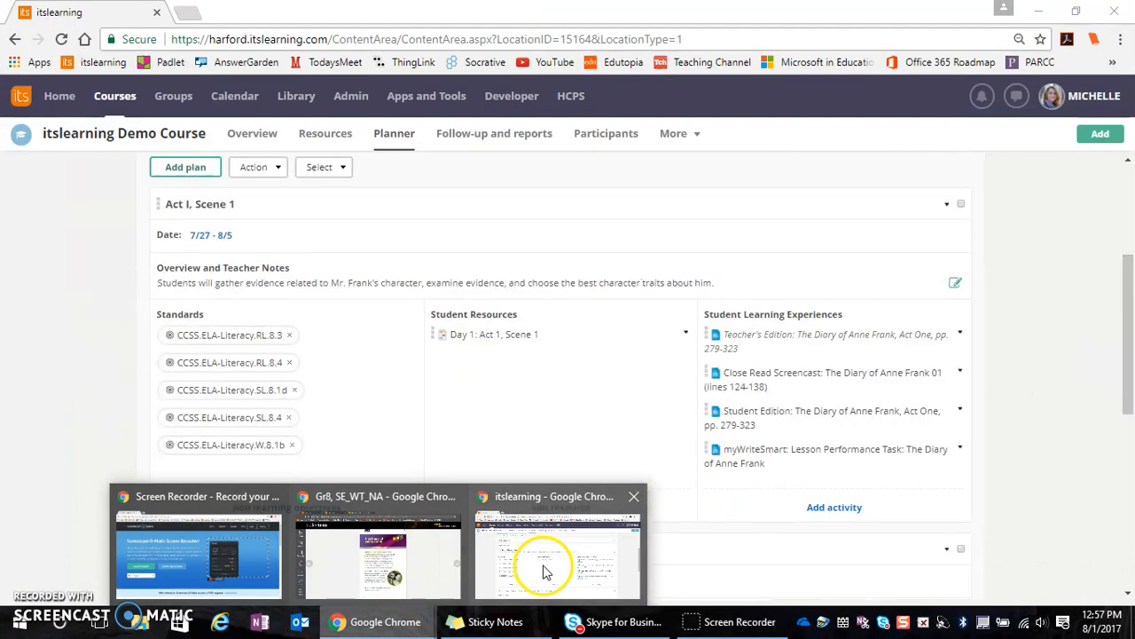
{"action": "left_click", "coordinate": [546, 572]}
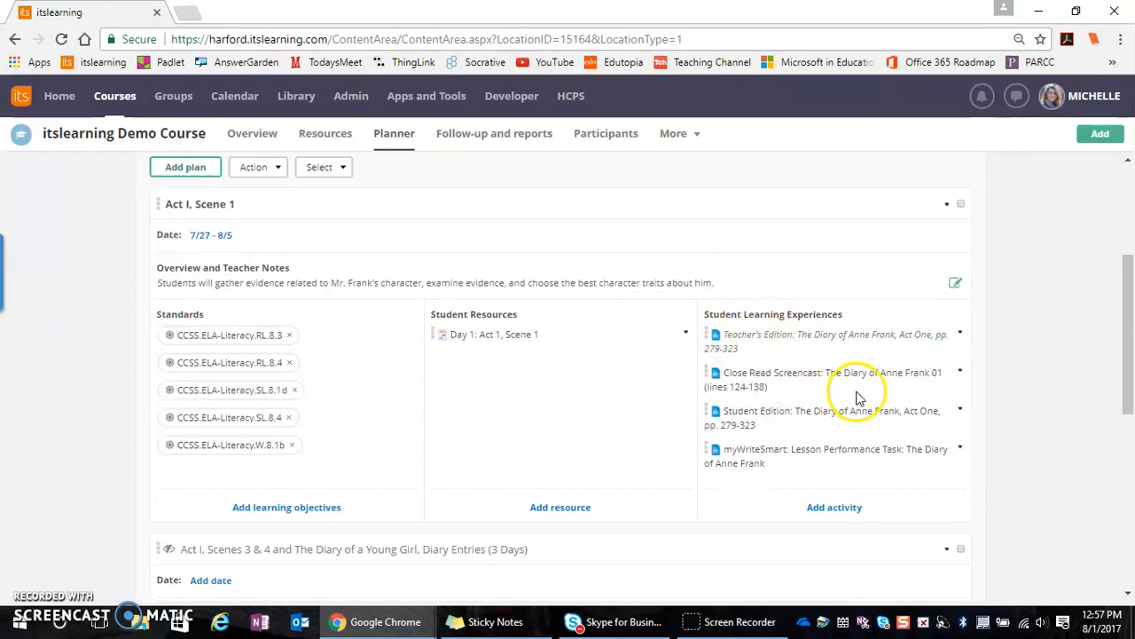
{"action": "left_click", "coordinate": [781, 420]}
{"action": "right_click", "coordinate": [781, 420]}
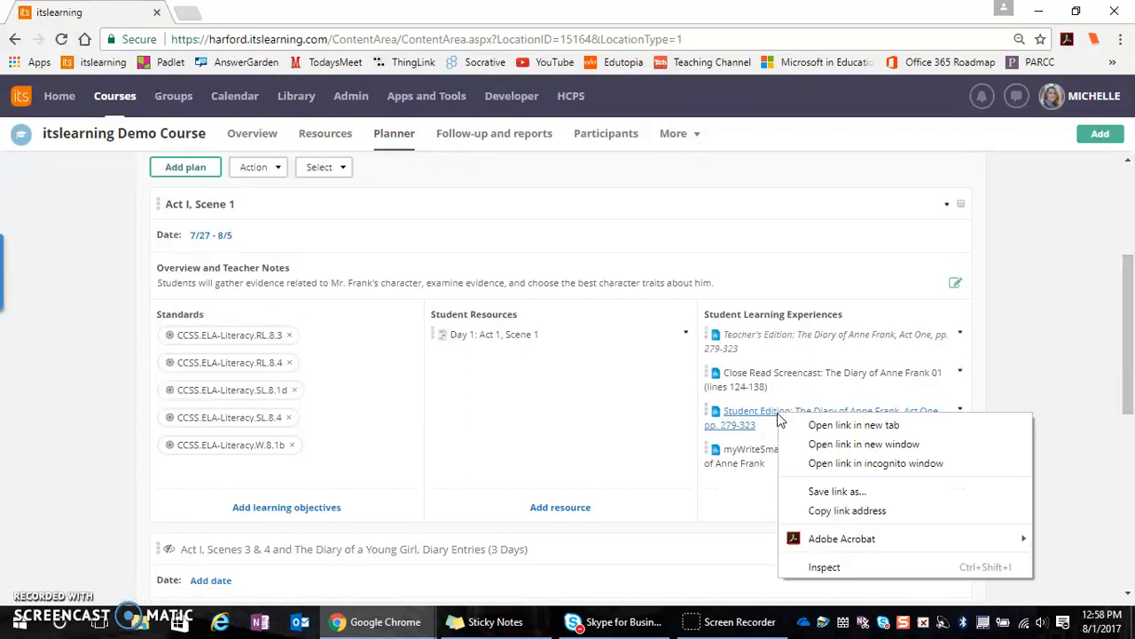
{"action": "left_click", "coordinate": [830, 425]}
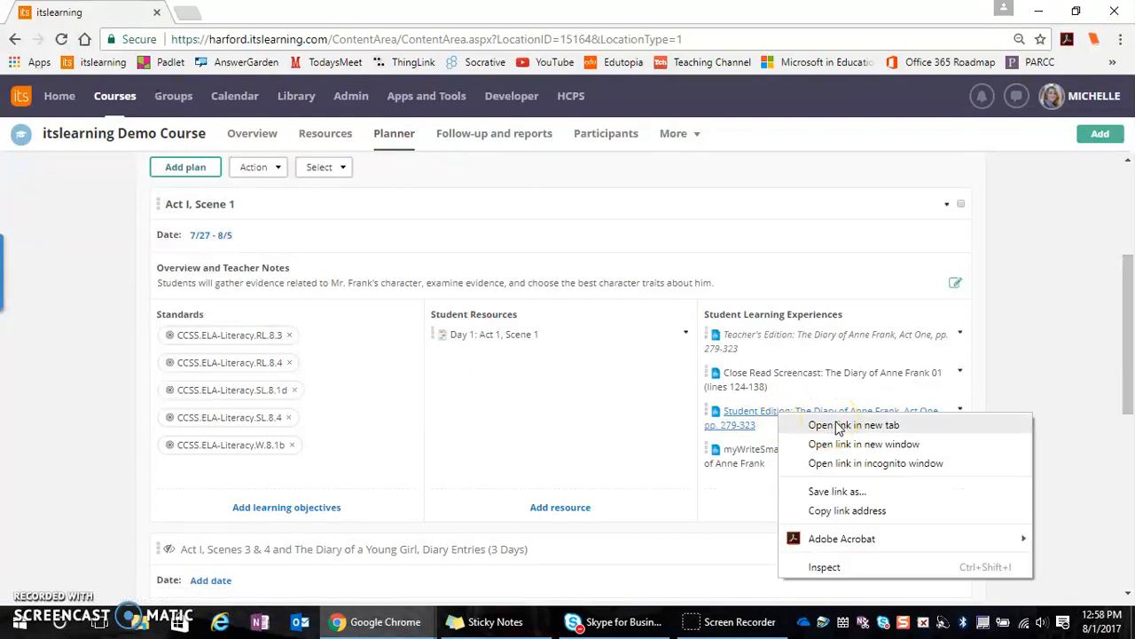
{"action": "left_click", "coordinate": [857, 513]}
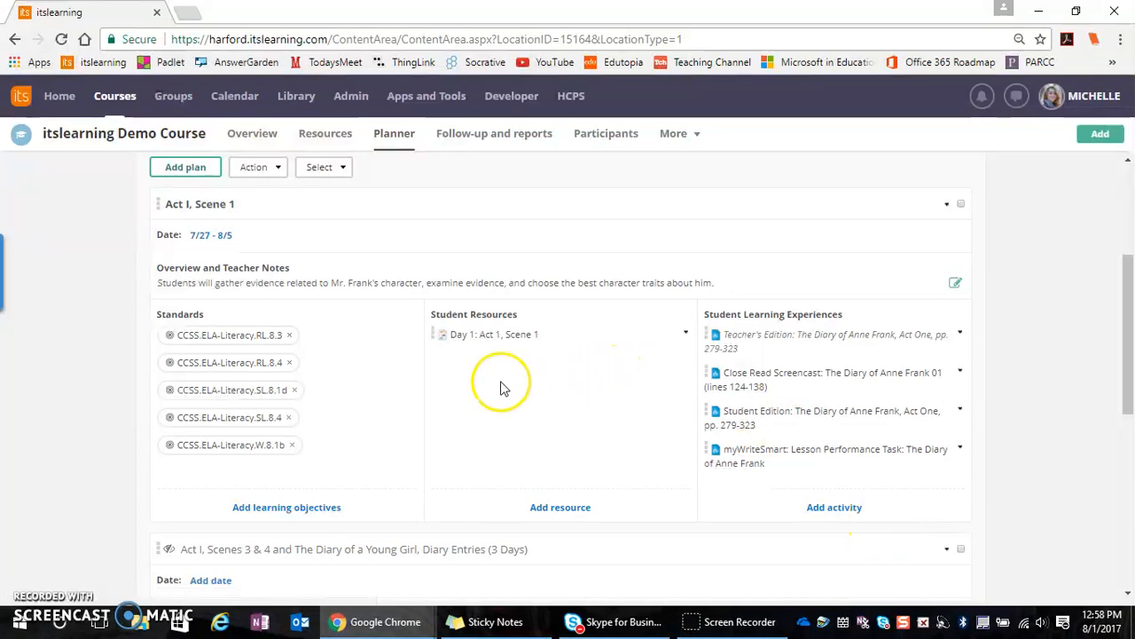
Edit the Mr. Frank's Character: First Read block on the Day 1: Act 1, Scene 1 page and unlink "The Diary of Anne Frank Student Text".
{"action": "left_click", "coordinate": [490, 337]}
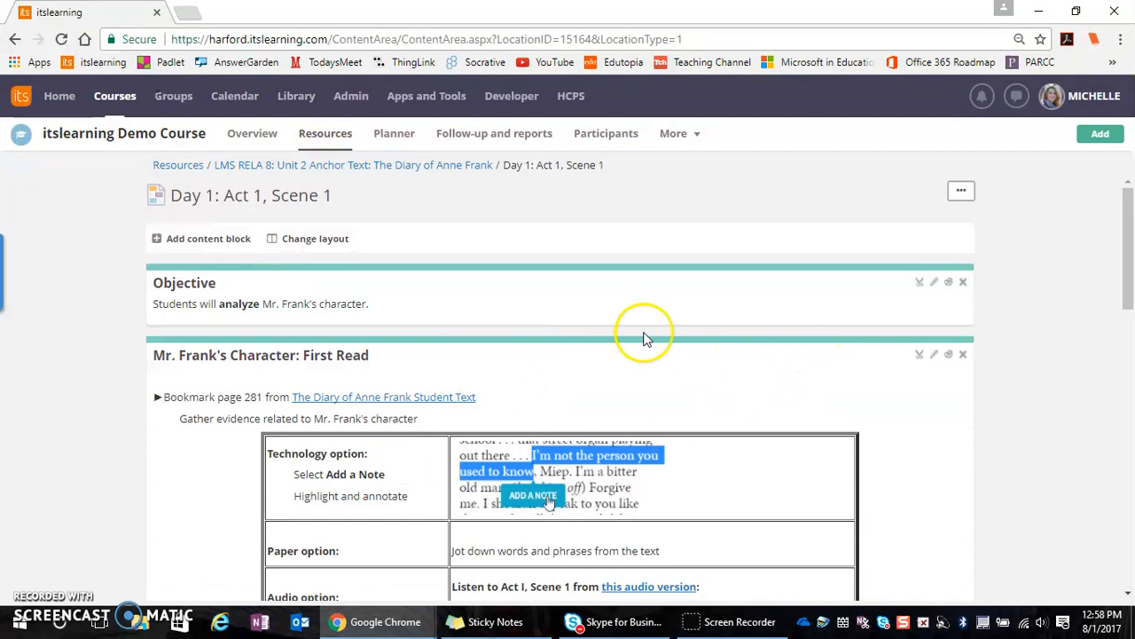
{"action": "left_click", "coordinate": [934, 354]}
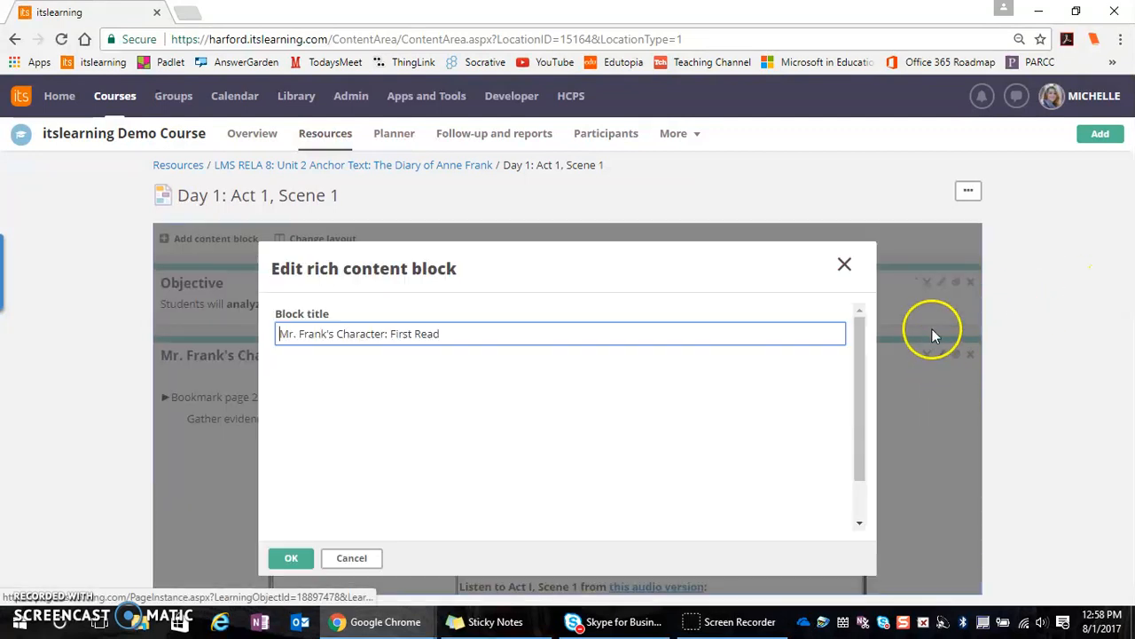
{"action": "scroll", "coordinate": [677, 419], "scroll_direction": "down", "scroll_amount": 1}
{"action": "scroll", "coordinate": [668, 417], "scroll_direction": "up", "scroll_amount": 1}
{"action": "left_click_drag", "start_coordinate": [416, 437], "coordinate": [596, 437]}
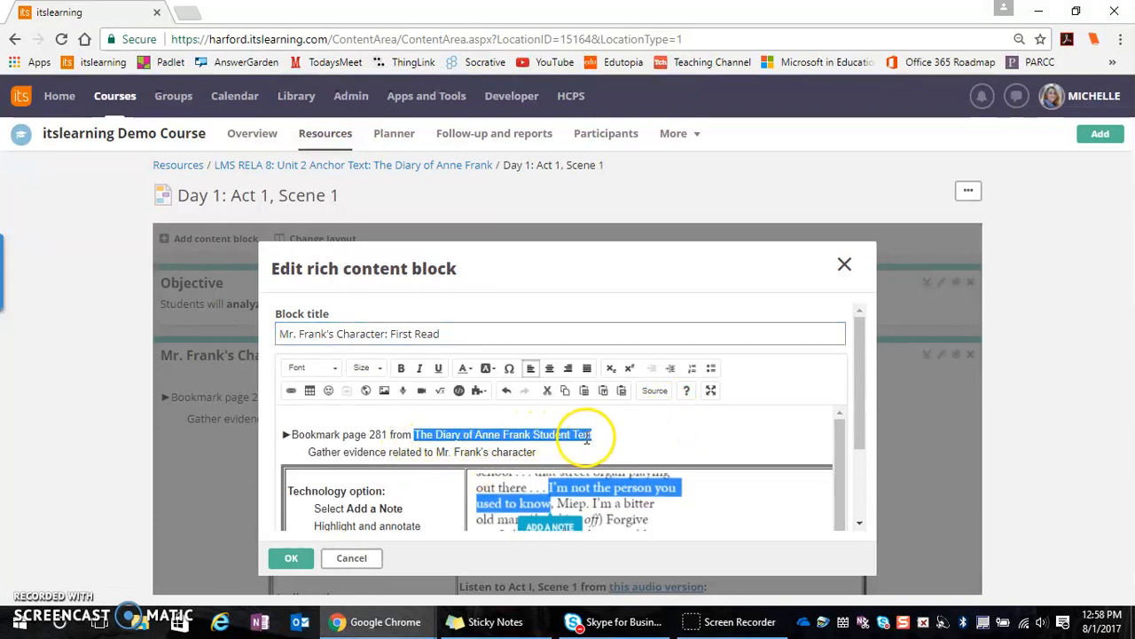
{"action": "right_click", "coordinate": [595, 437]}
{"action": "left_click", "coordinate": [614, 521]}
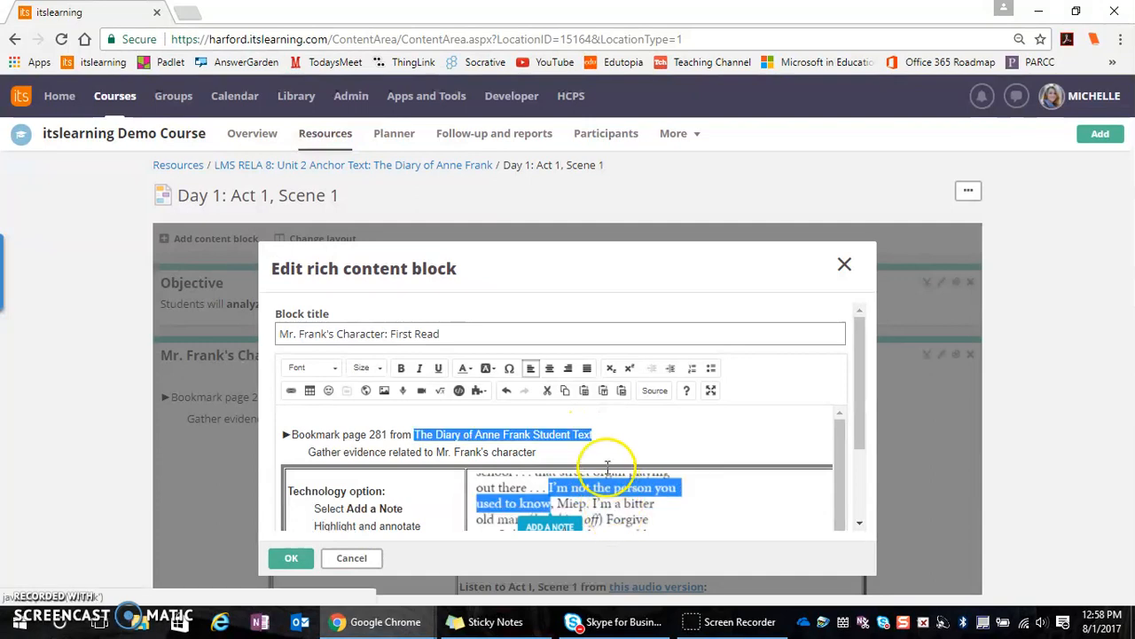
{"action": "left_click", "coordinate": [608, 434]}
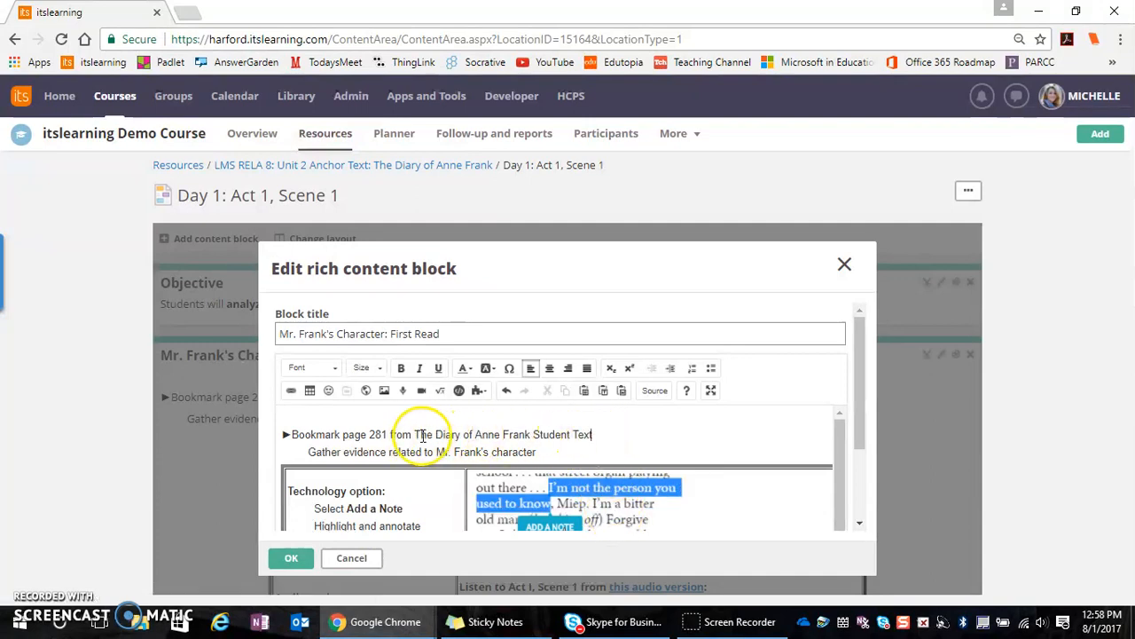
Link the text "The Diary of Anne Frank Student Text" to the copied Student Edition address and save the content block.
{"action": "left_click_drag", "start_coordinate": [414, 434], "coordinate": [592, 433]}
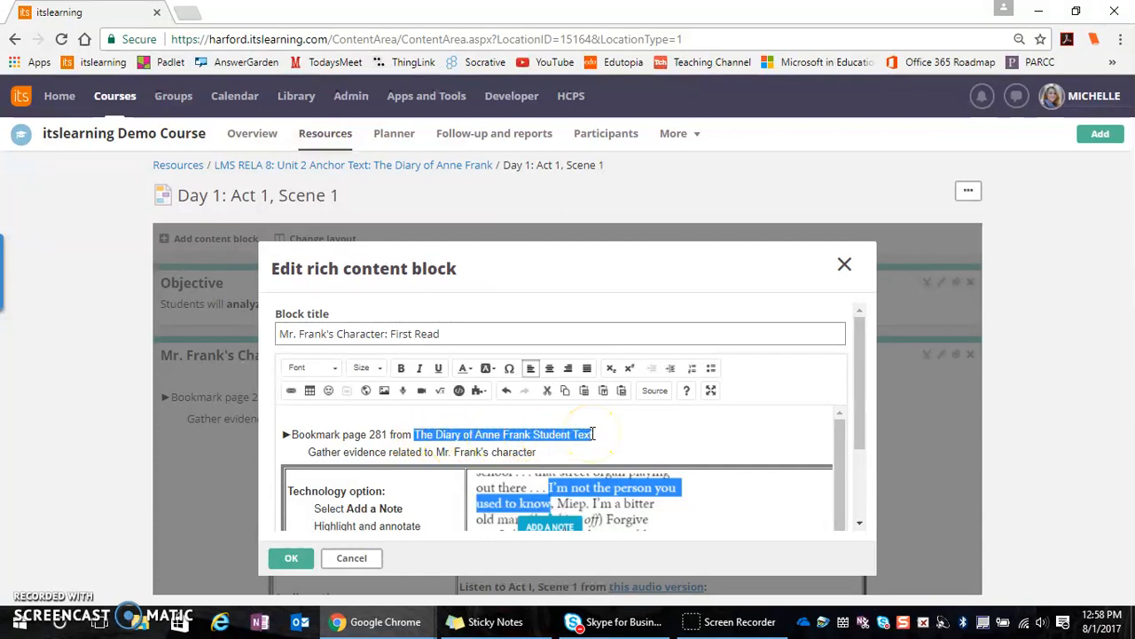
{"action": "left_click", "coordinate": [291, 390]}
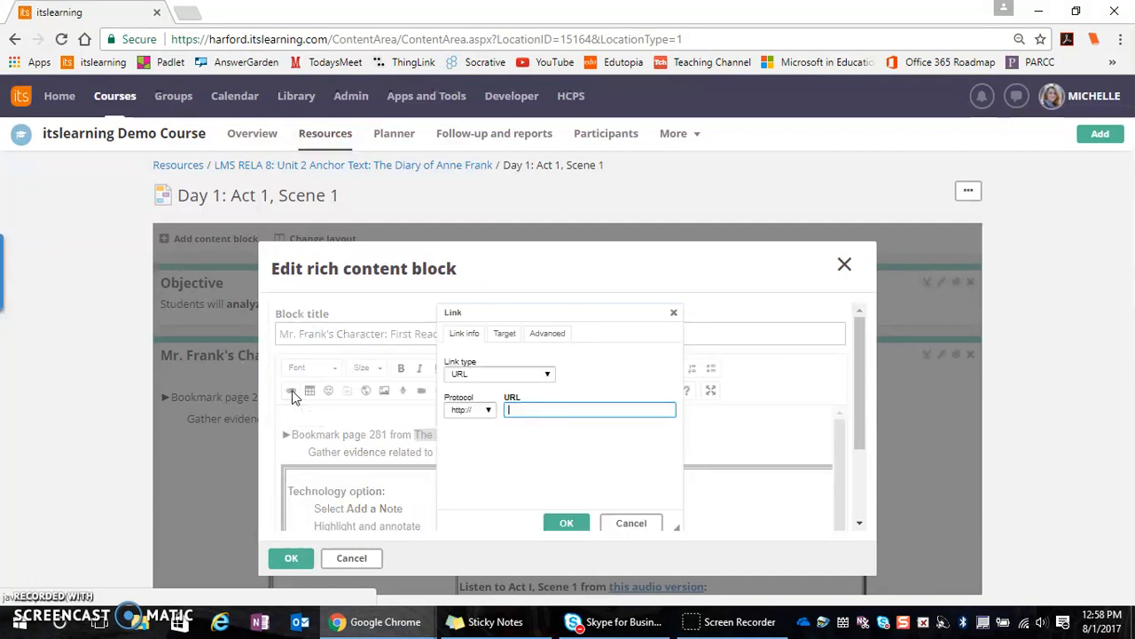
{"action": "right_click", "coordinate": [515, 411]}
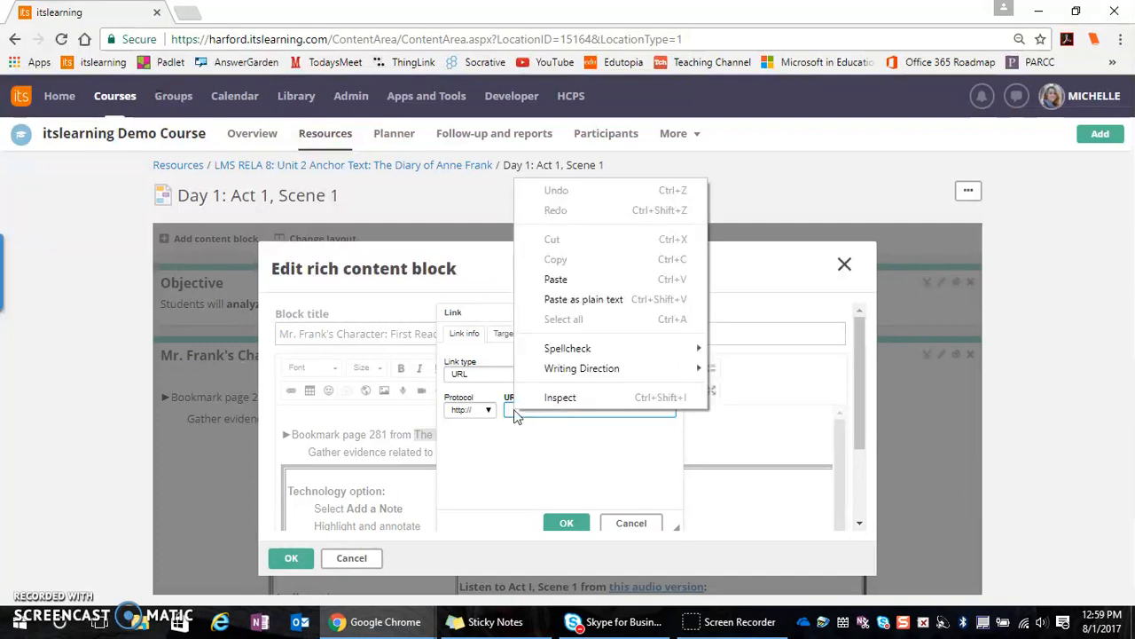
{"action": "left_click", "coordinate": [567, 281]}
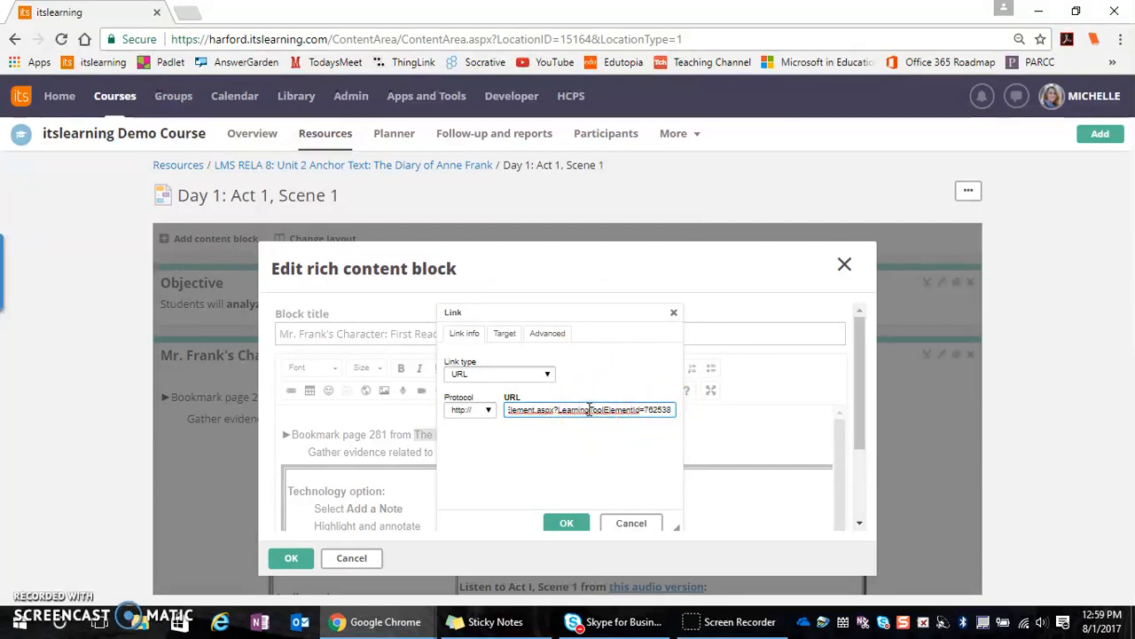
{"action": "left_click", "coordinate": [566, 524]}
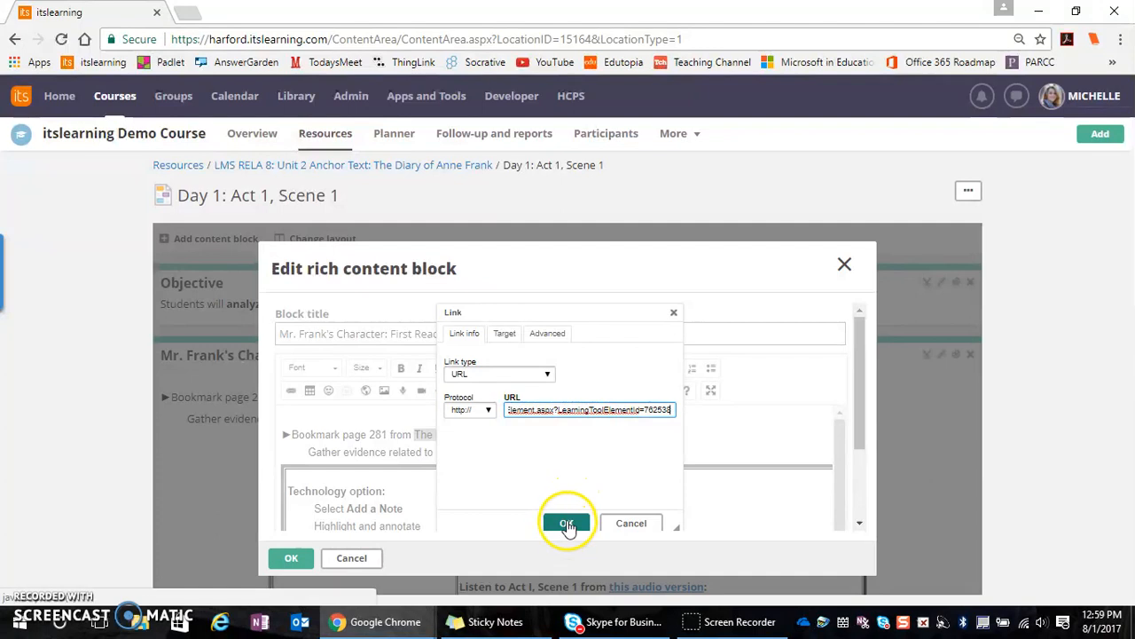
{"action": "left_click", "coordinate": [292, 559]}
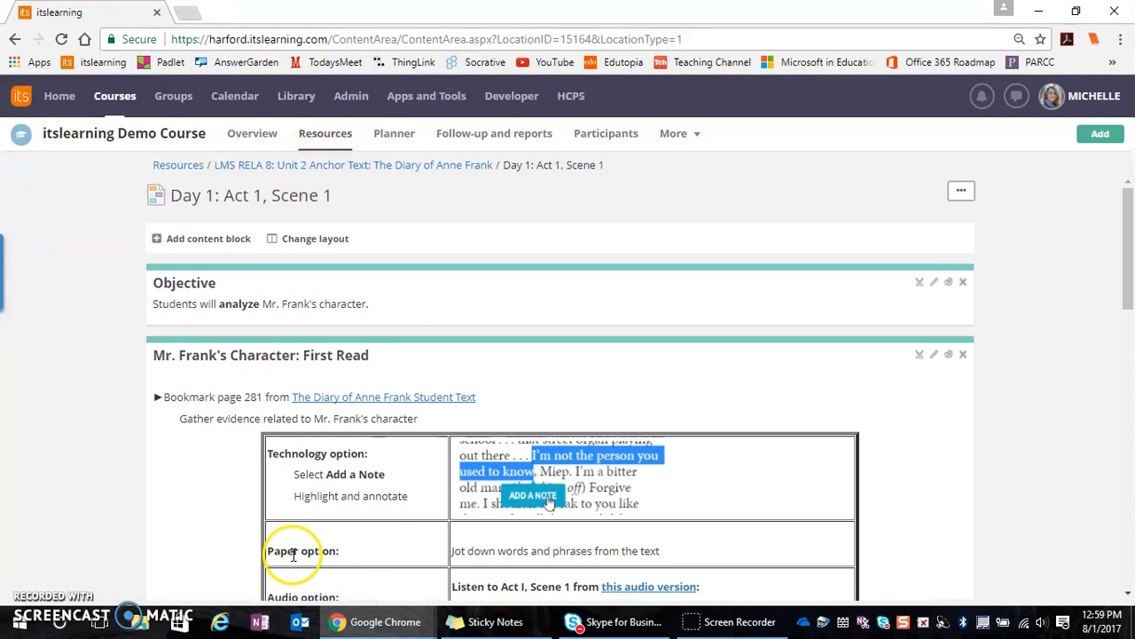
Test the The Diary of Anne Frank Student Text link, return to the Day 1 page, and view the audio and Close Read links.
{"action": "left_click", "coordinate": [388, 401]}
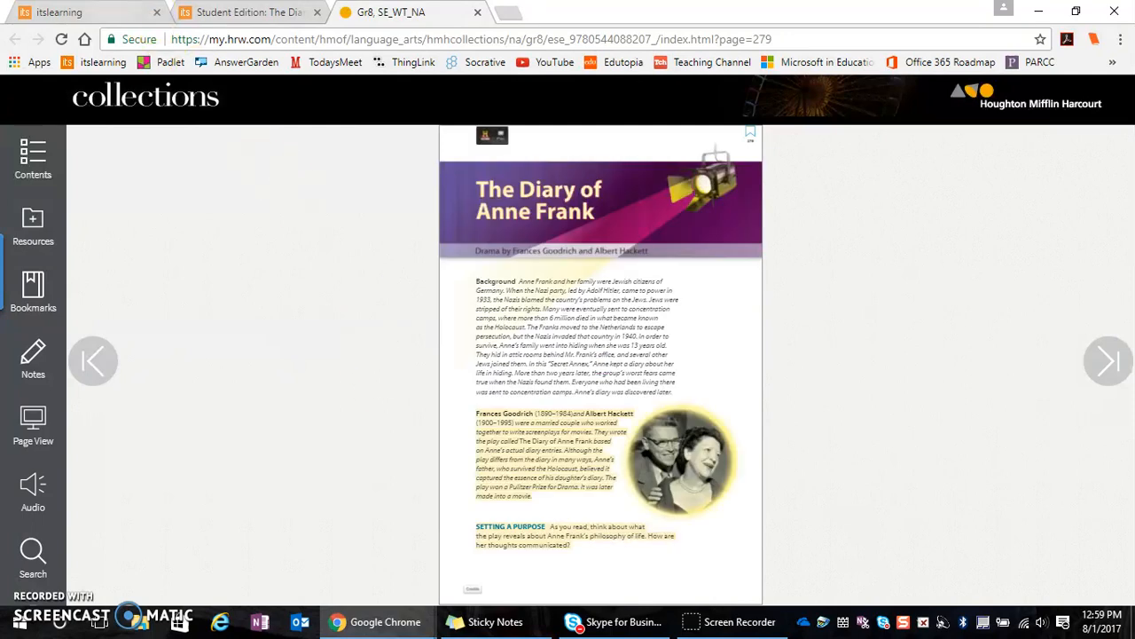
{"action": "left_click", "coordinate": [94, 12]}
{"action": "scroll", "coordinate": [436, 414], "scroll_direction": "down", "scroll_amount": 3}
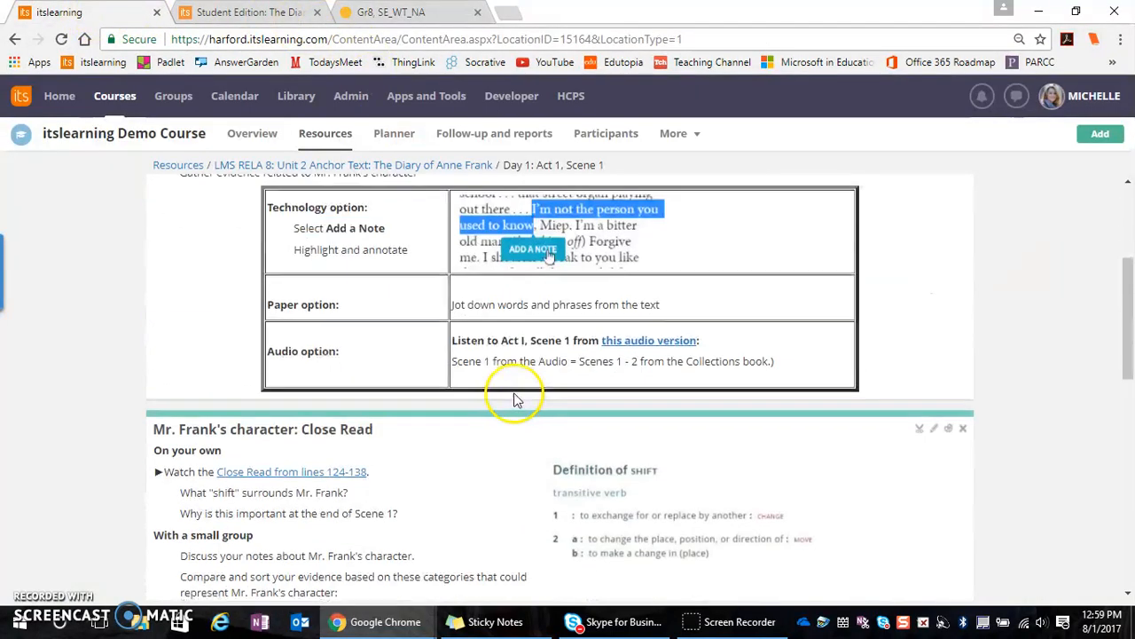